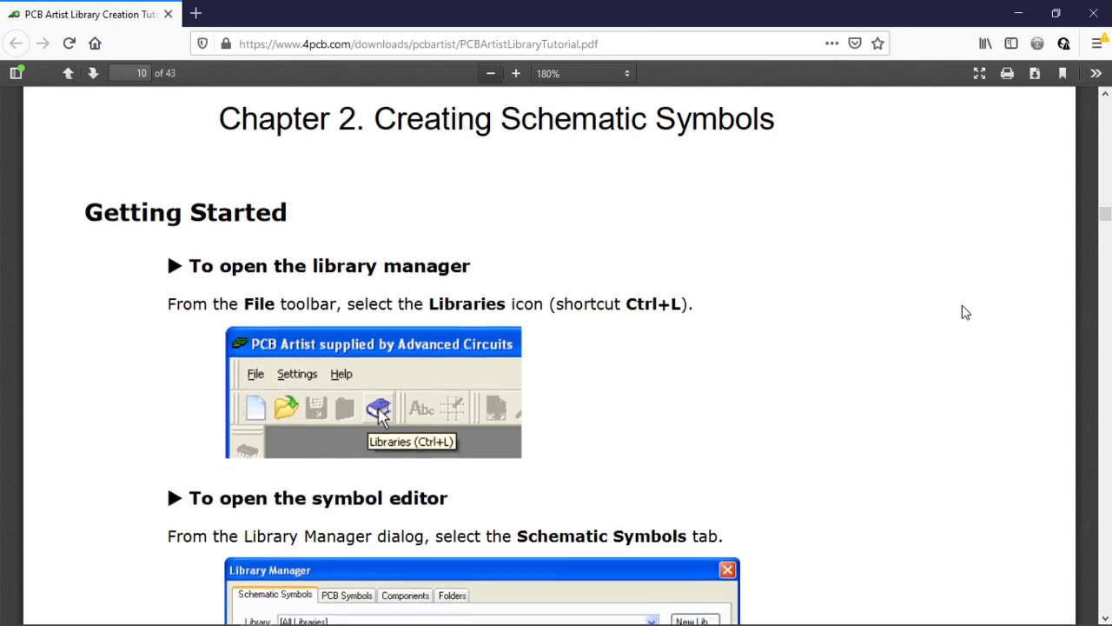
{"action": "scroll", "coordinate": [965, 313], "scroll_direction": "down", "scroll_amount": 2}
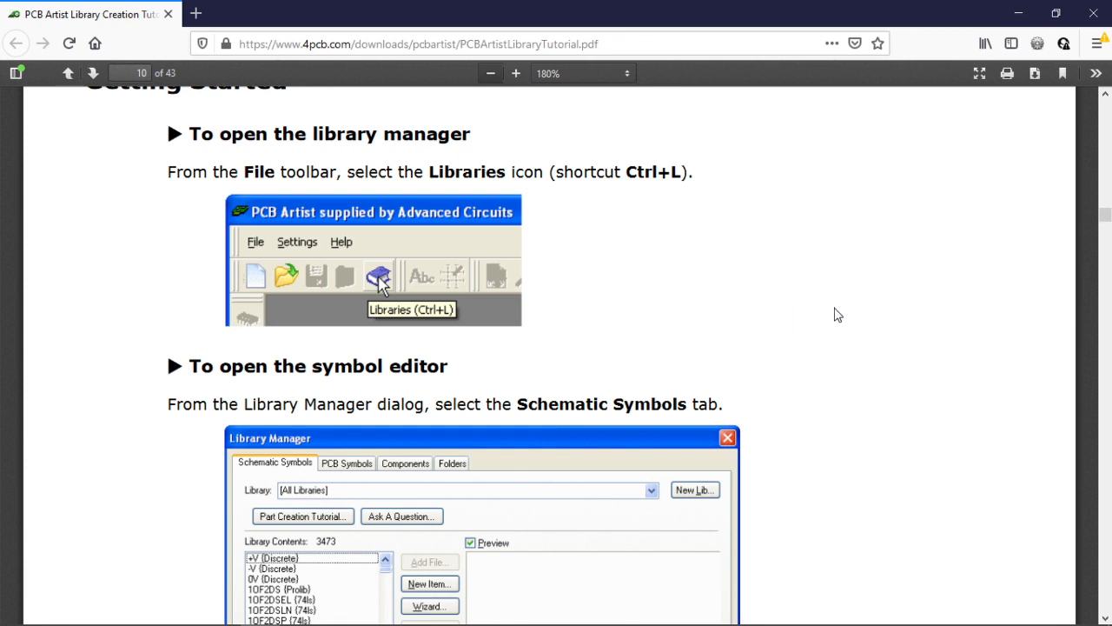
Leave the browser and look through the PCB Symbols, Components and Folders library tabs.
{"action": "scroll", "coordinate": [822, 303], "scroll_direction": "up", "scroll_amount": 2}
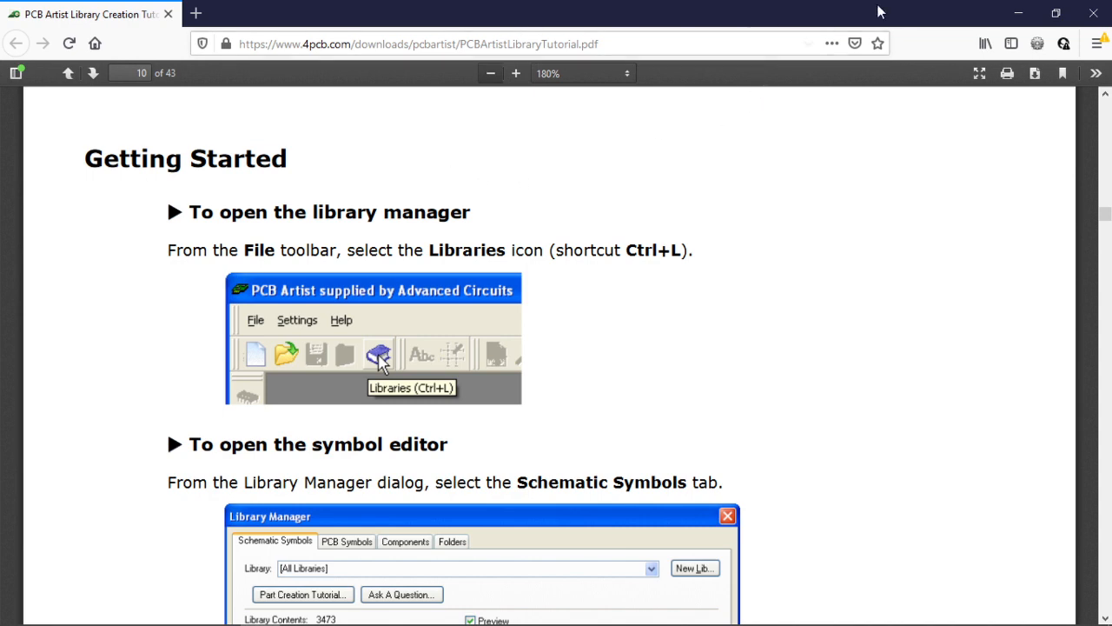
{"action": "left_click", "coordinate": [1018, 13]}
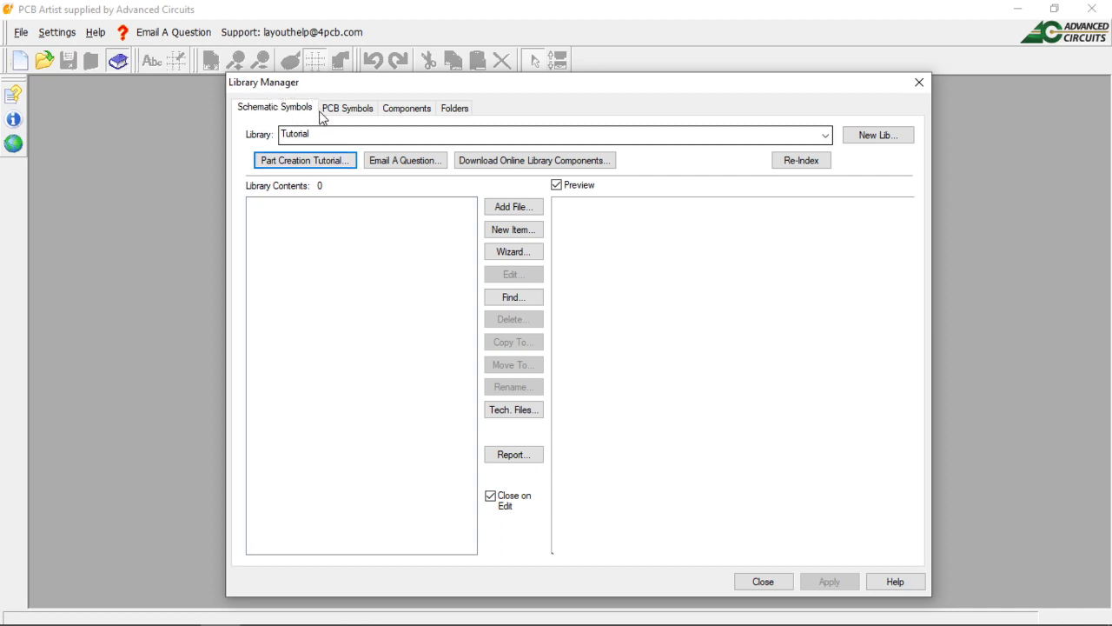
{"action": "left_click", "coordinate": [359, 119]}
{"action": "left_click", "coordinate": [400, 107]}
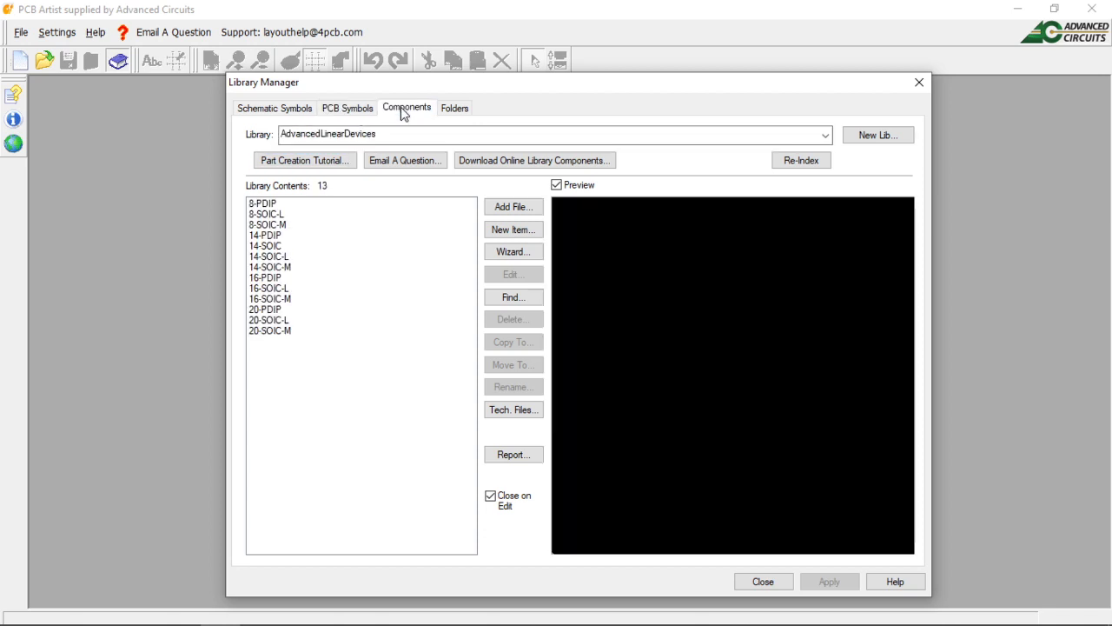
{"action": "left_click", "coordinate": [454, 112]}
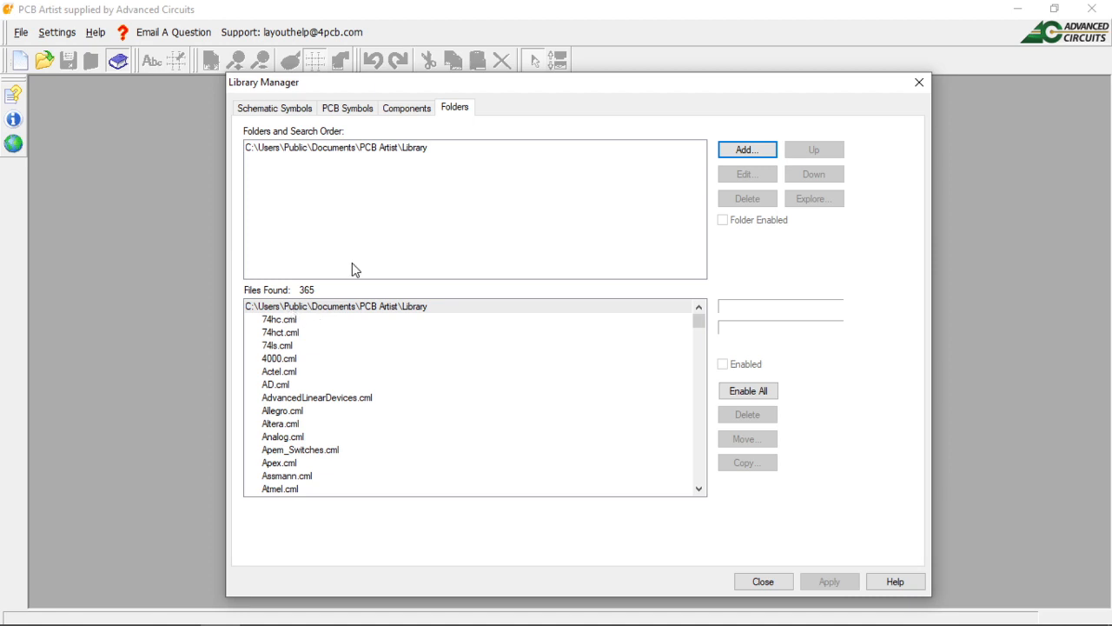
Return to the Schematic Symbols libraries and delete the Tutorial library name.
{"action": "left_click", "coordinate": [278, 112]}
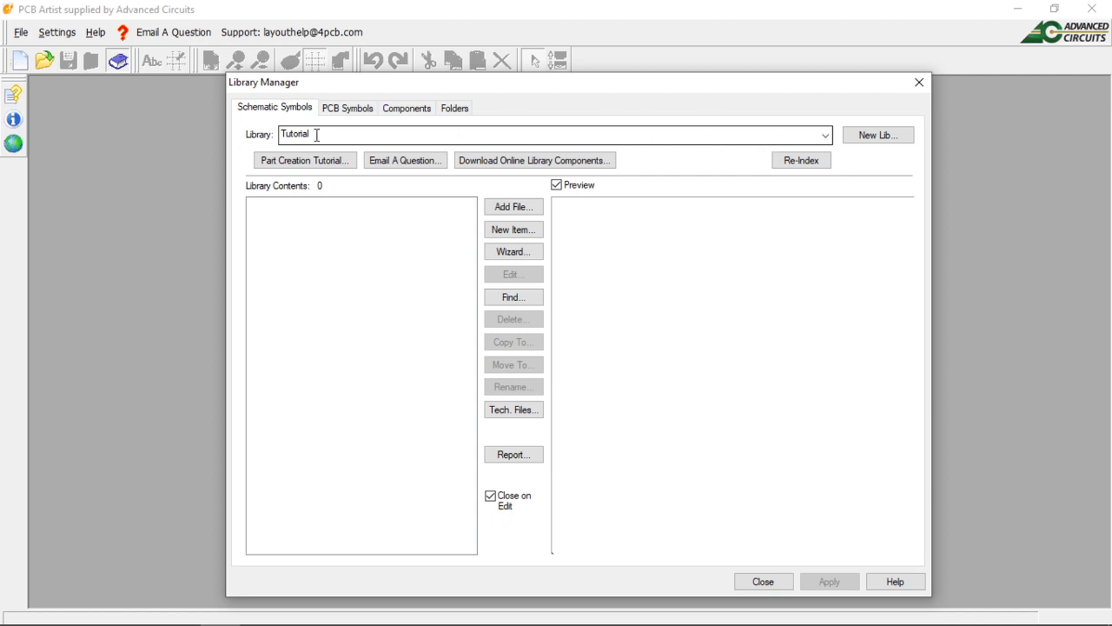
{"action": "left_click", "coordinate": [315, 134]}
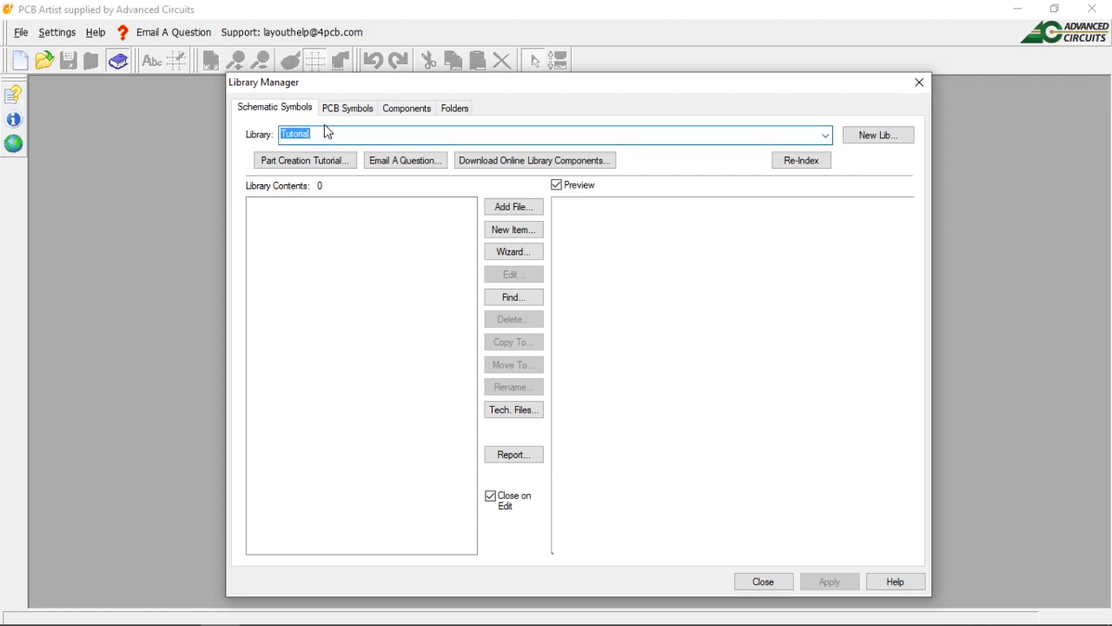
{"action": "key", "text": "BackSpace"}
Save a new schematic symbol library as Tutorial, overwriting the existing Tutorial.ssl.
{"action": "left_click", "coordinate": [894, 139]}
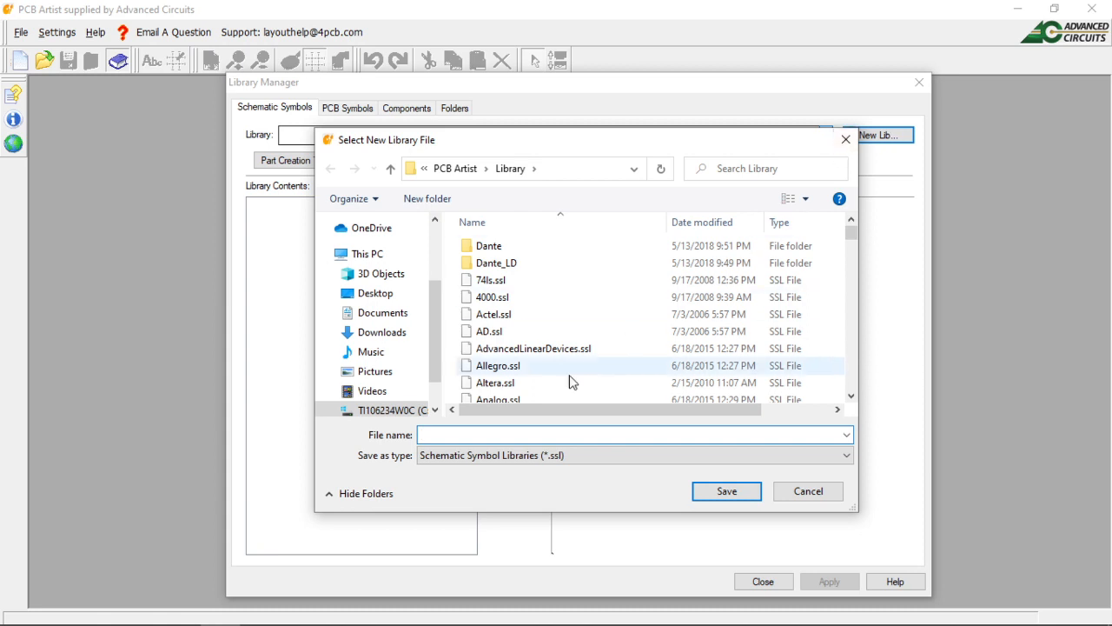
{"action": "type", "text": "Tutorial"}
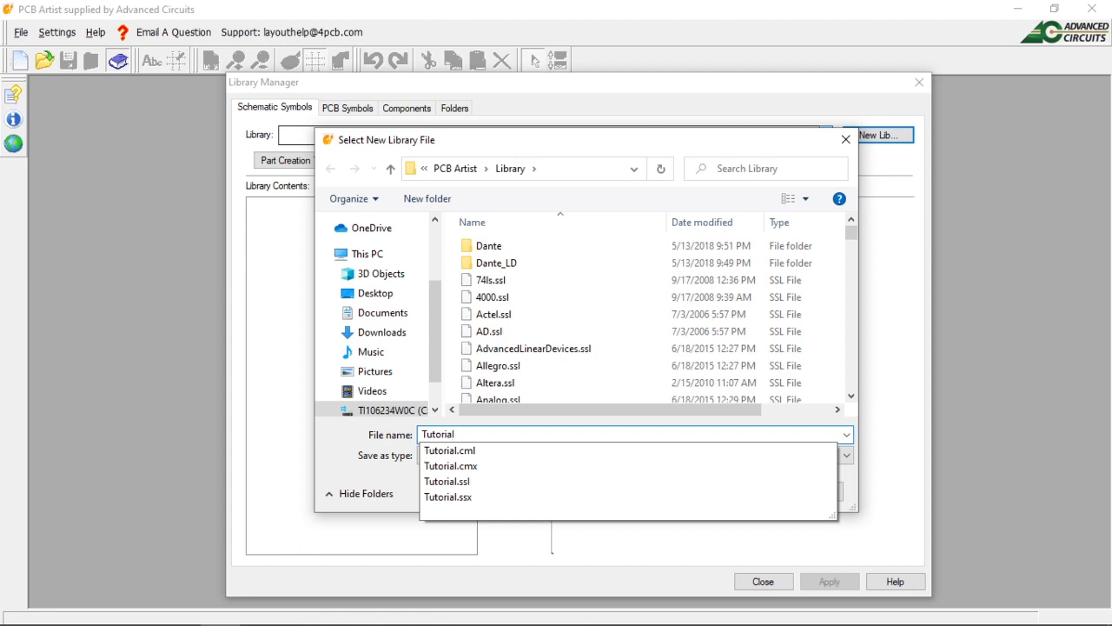
{"action": "left_click", "coordinate": [909, 453]}
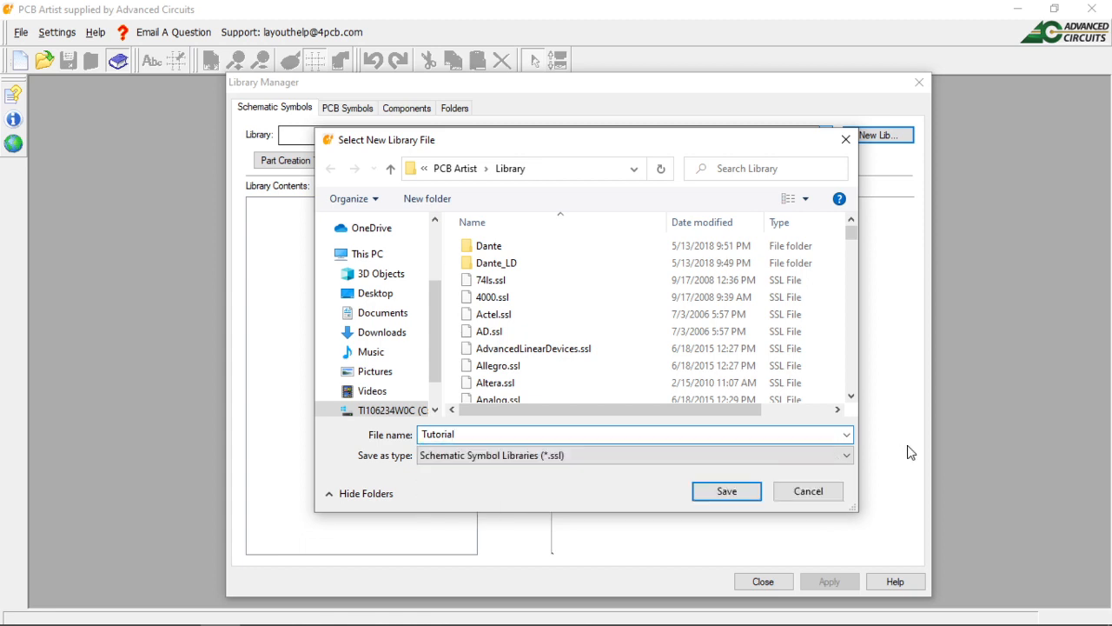
{"action": "left_click", "coordinate": [725, 491]}
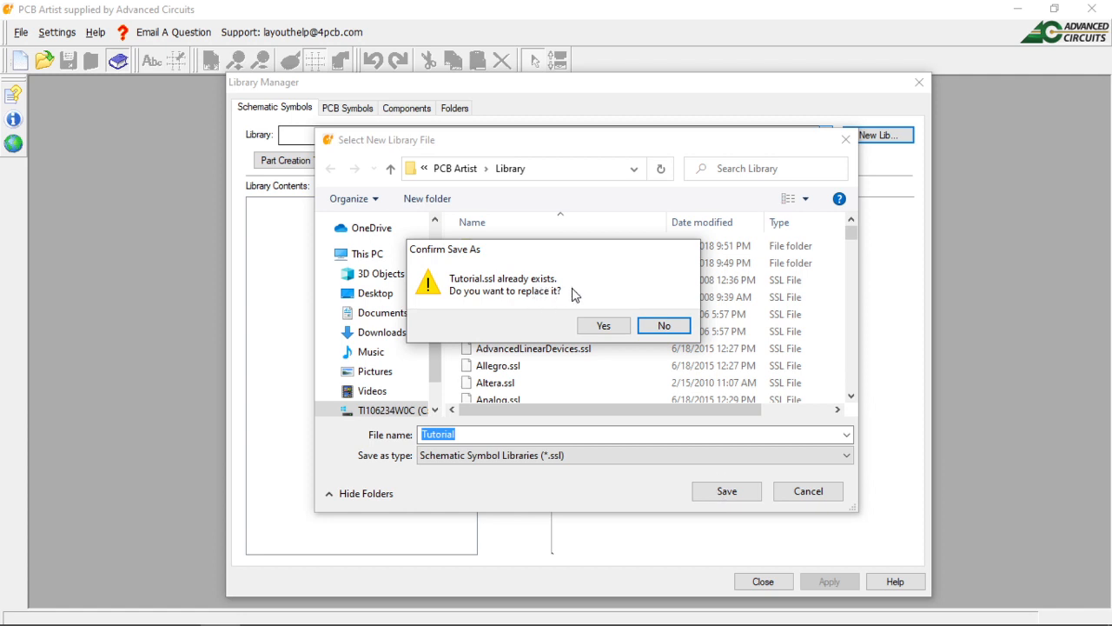
{"action": "left_click", "coordinate": [601, 327]}
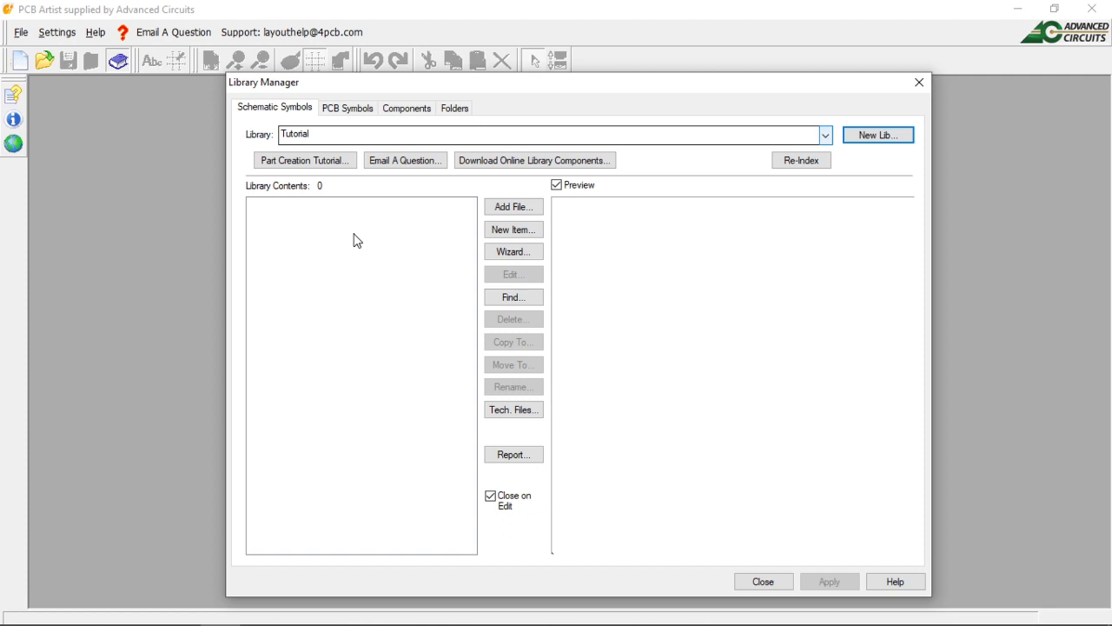
Start a new symbol in the Tutorial library and set grid snap mode to Tenth Grid.
{"action": "left_click", "coordinate": [493, 230]}
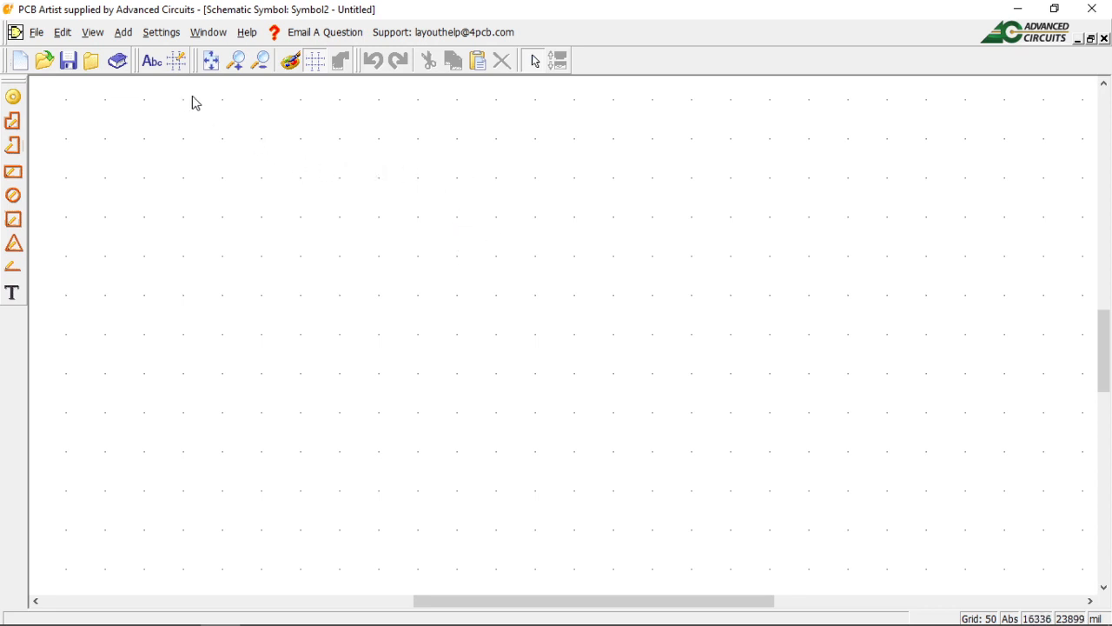
{"action": "left_click", "coordinate": [177, 62]}
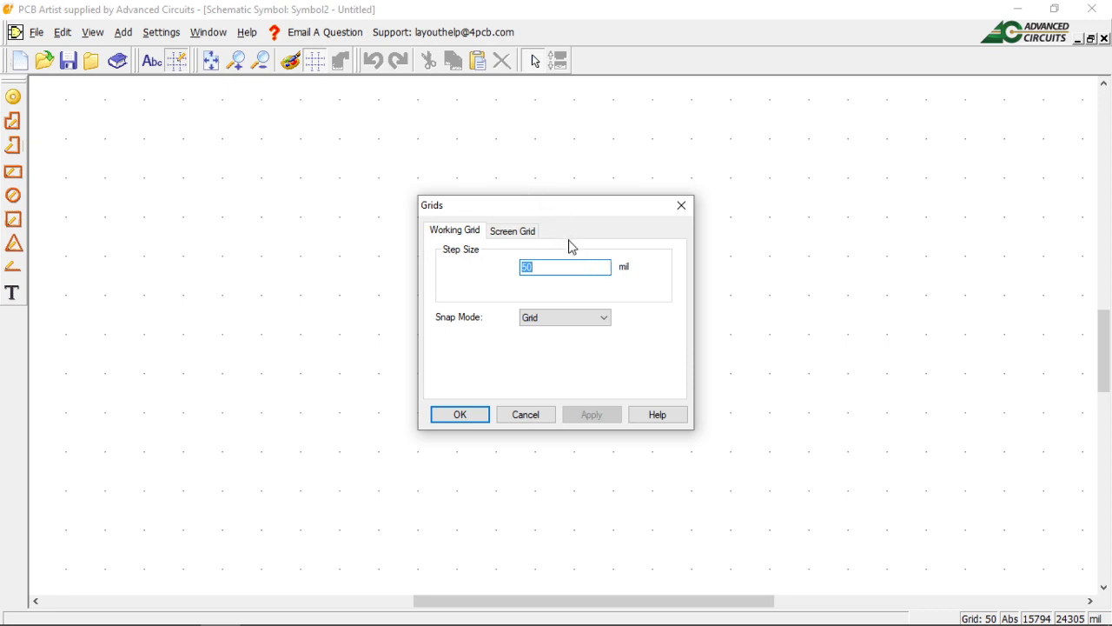
{"action": "left_click", "coordinate": [509, 234]}
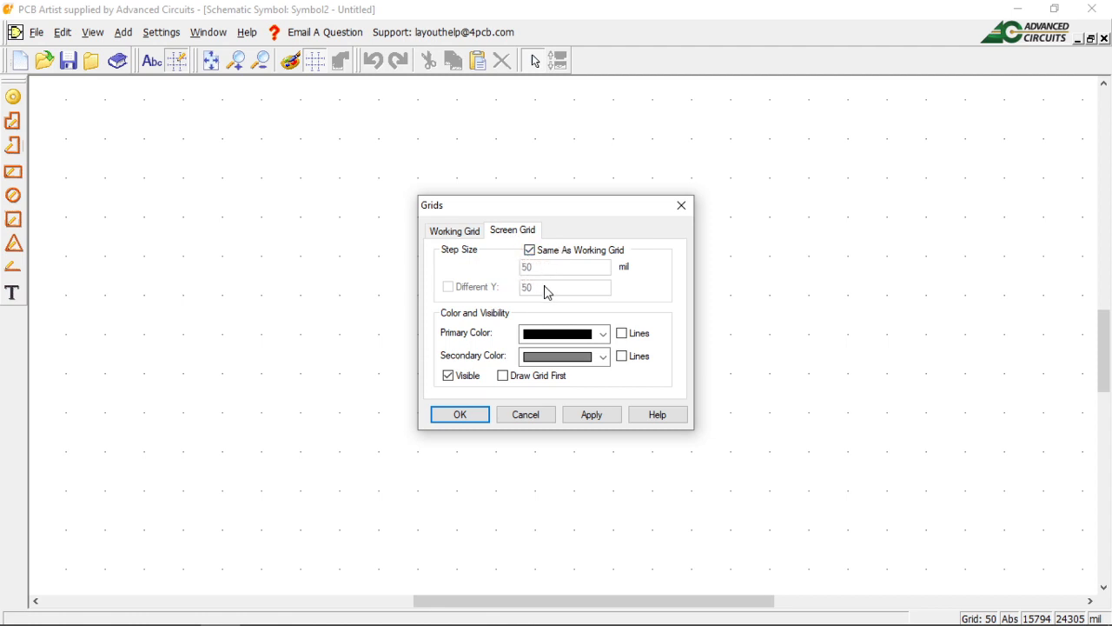
{"action": "left_click", "coordinate": [462, 233]}
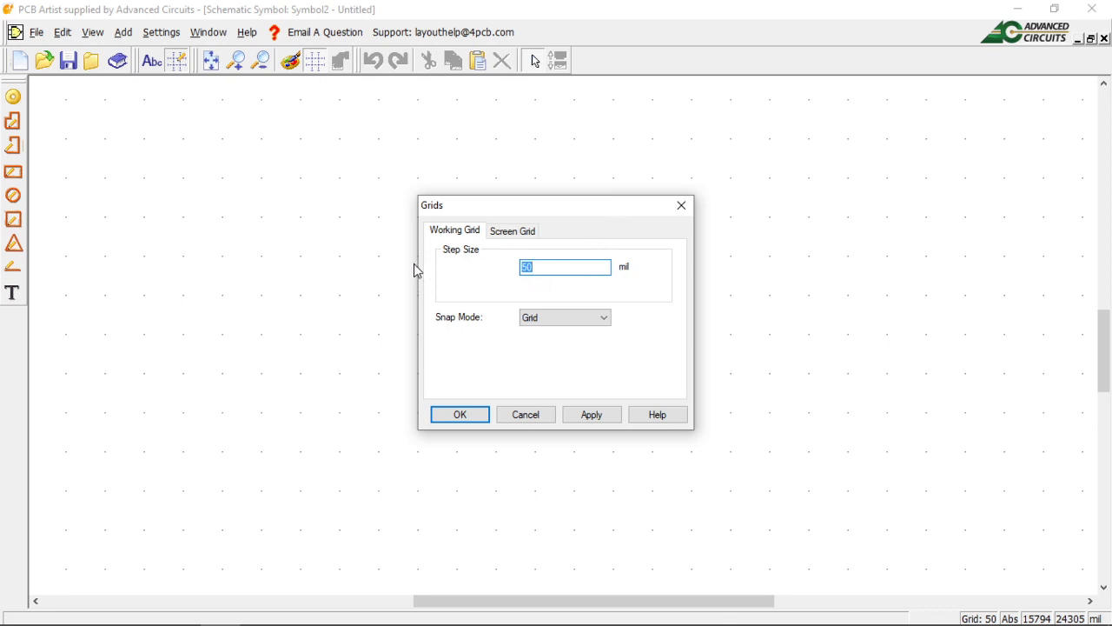
{"action": "left_click", "coordinate": [605, 323]}
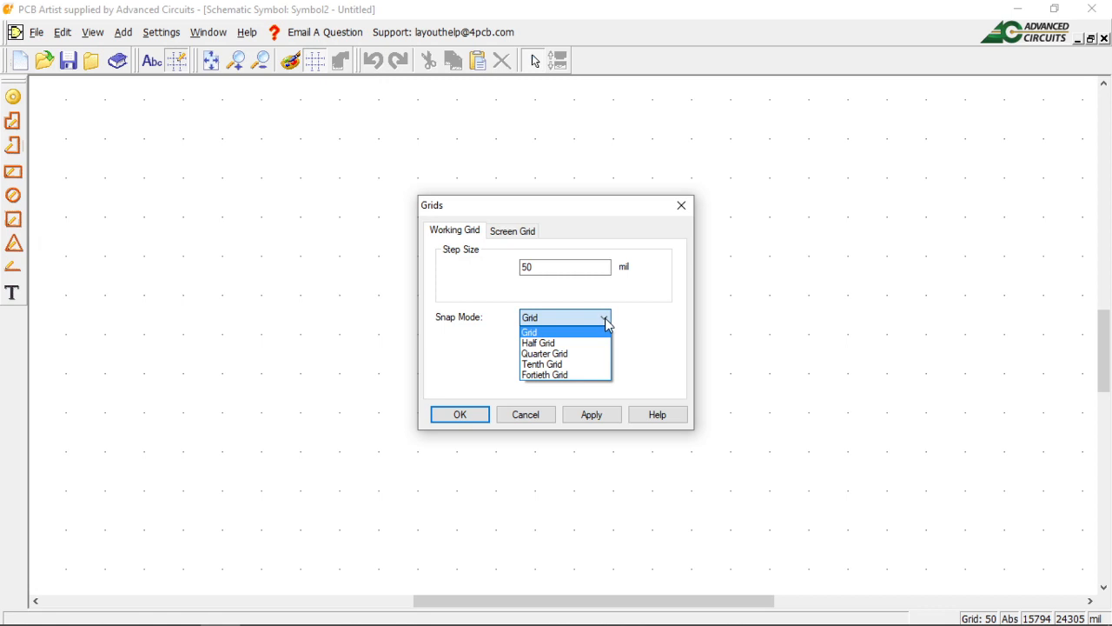
{"action": "left_click", "coordinate": [559, 367]}
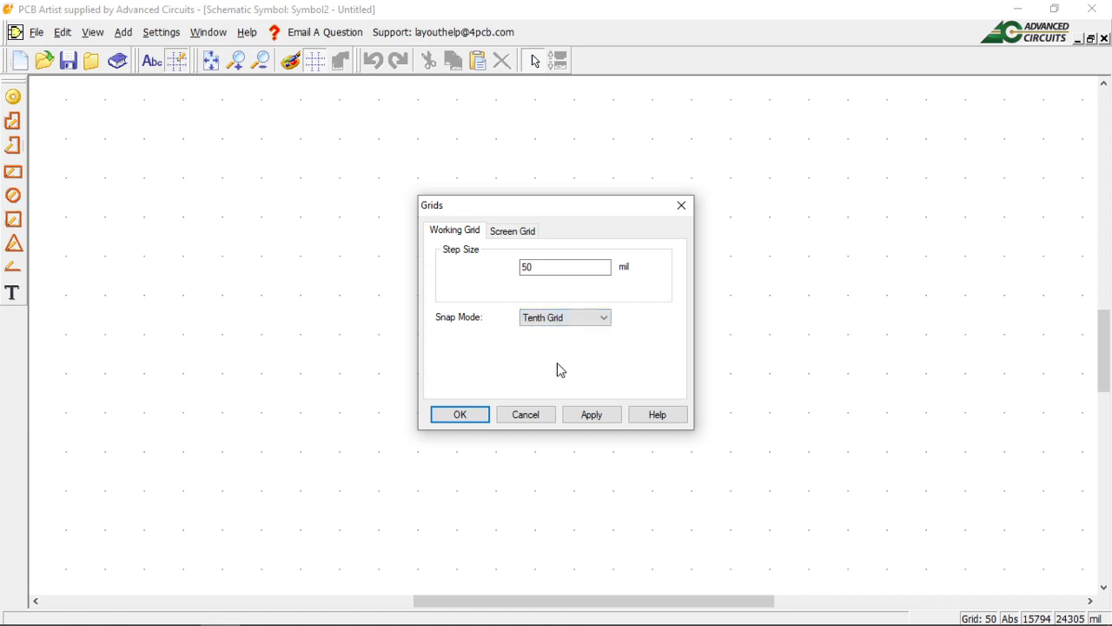
{"action": "left_click", "coordinate": [605, 419]}
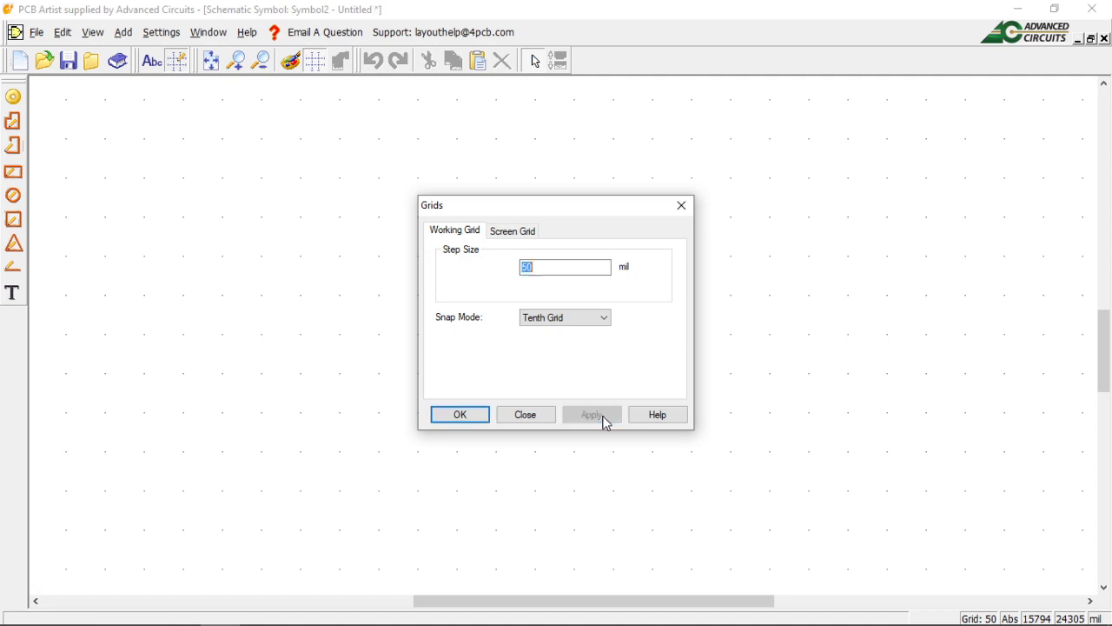
{"action": "left_click", "coordinate": [462, 414]}
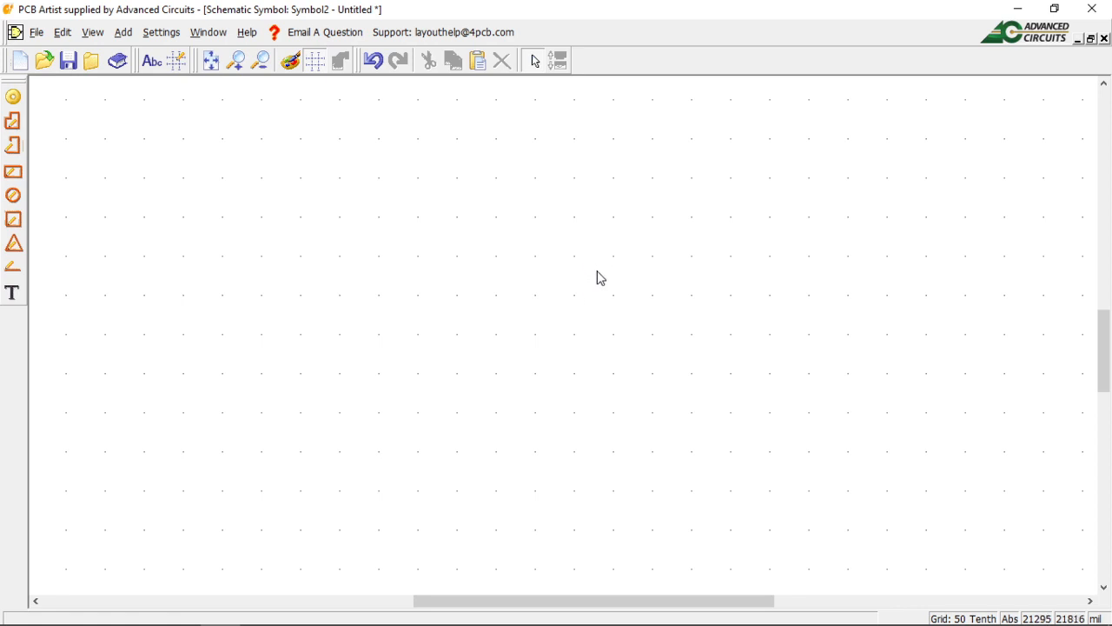
{"action": "scroll", "coordinate": [567, 340], "scroll_direction": "down", "scroll_amount": 3}
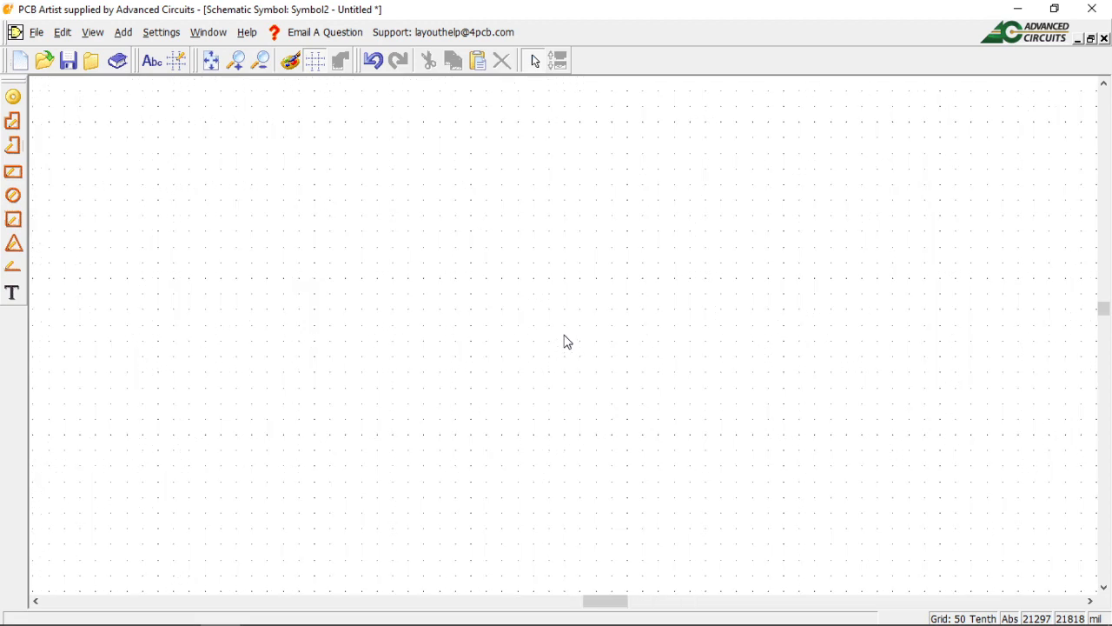
{"action": "scroll", "coordinate": [566, 340], "scroll_direction": "up", "scroll_amount": 1}
{"action": "scroll", "coordinate": [567, 341], "scroll_direction": "down", "scroll_amount": 2}
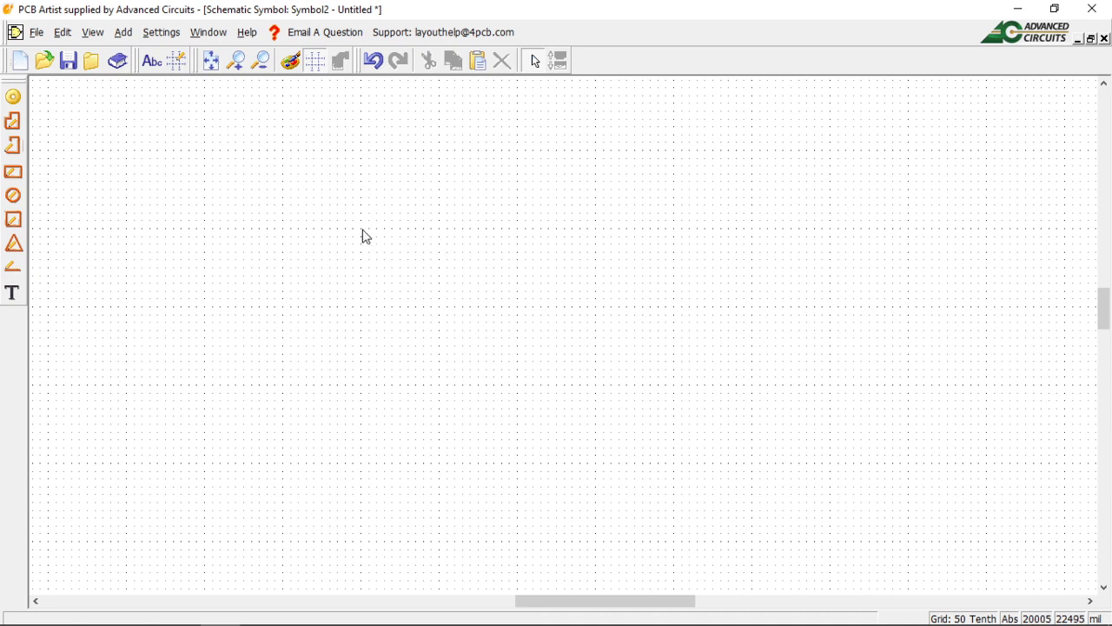
{"action": "scroll", "coordinate": [563, 342], "scroll_direction": "up", "scroll_amount": 3}
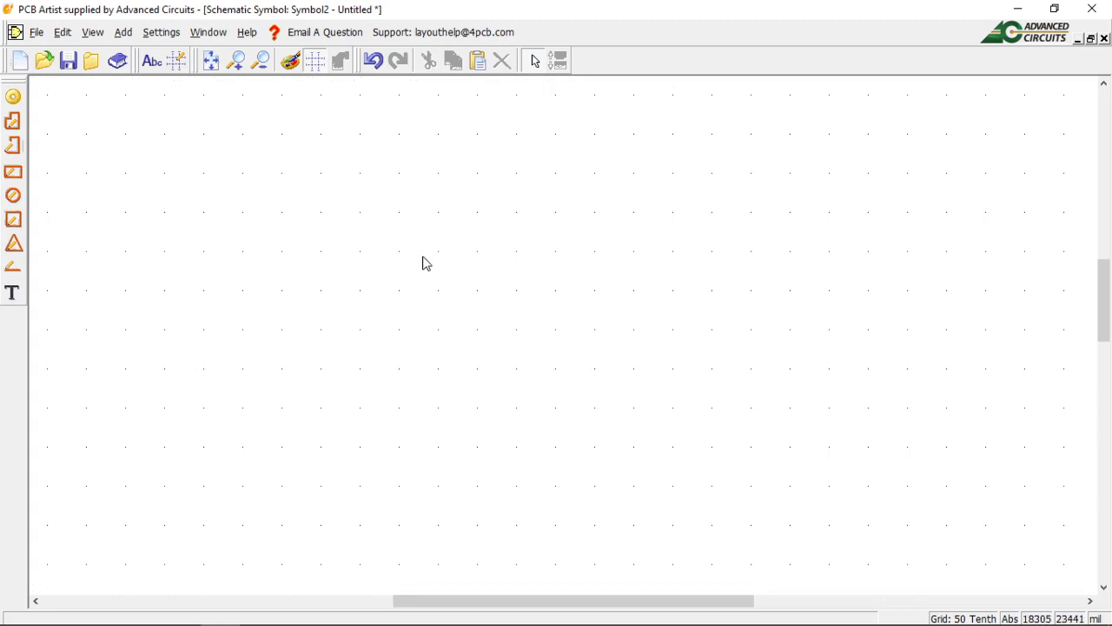
{"action": "scroll", "coordinate": [565, 342], "scroll_direction": "up", "scroll_amount": 3}
{"action": "scroll", "coordinate": [565, 341], "scroll_direction": "up", "scroll_amount": 2}
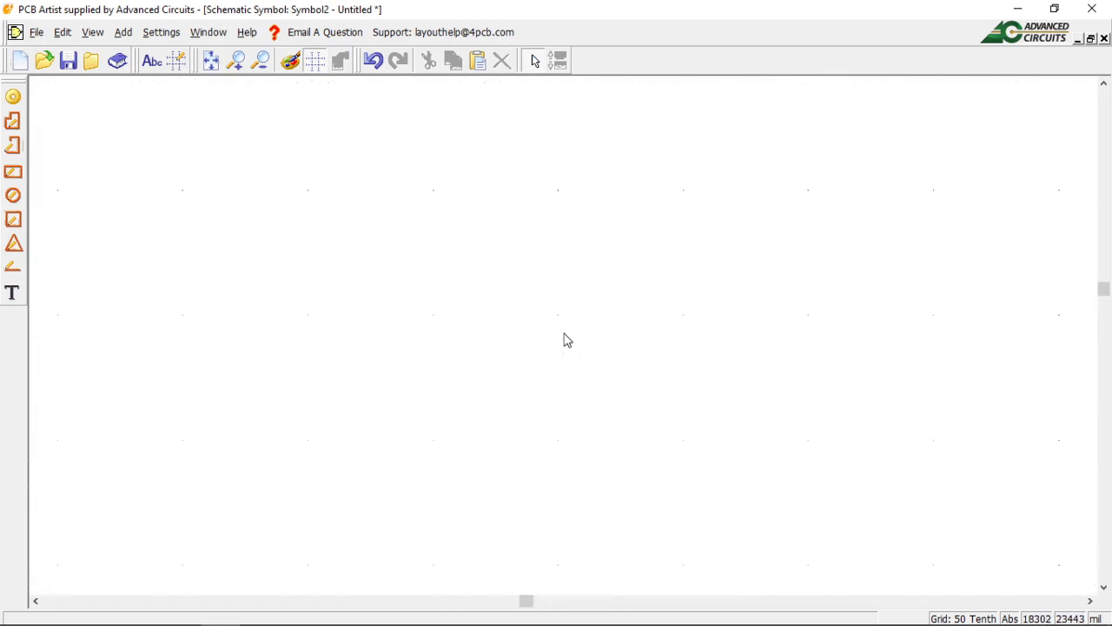
{"action": "scroll", "coordinate": [566, 340], "scroll_direction": "down", "scroll_amount": 1}
{"action": "scroll", "coordinate": [566, 341], "scroll_direction": "down", "scroll_amount": 1}
{"action": "scroll", "coordinate": [566, 341], "scroll_direction": "down", "scroll_amount": 1}
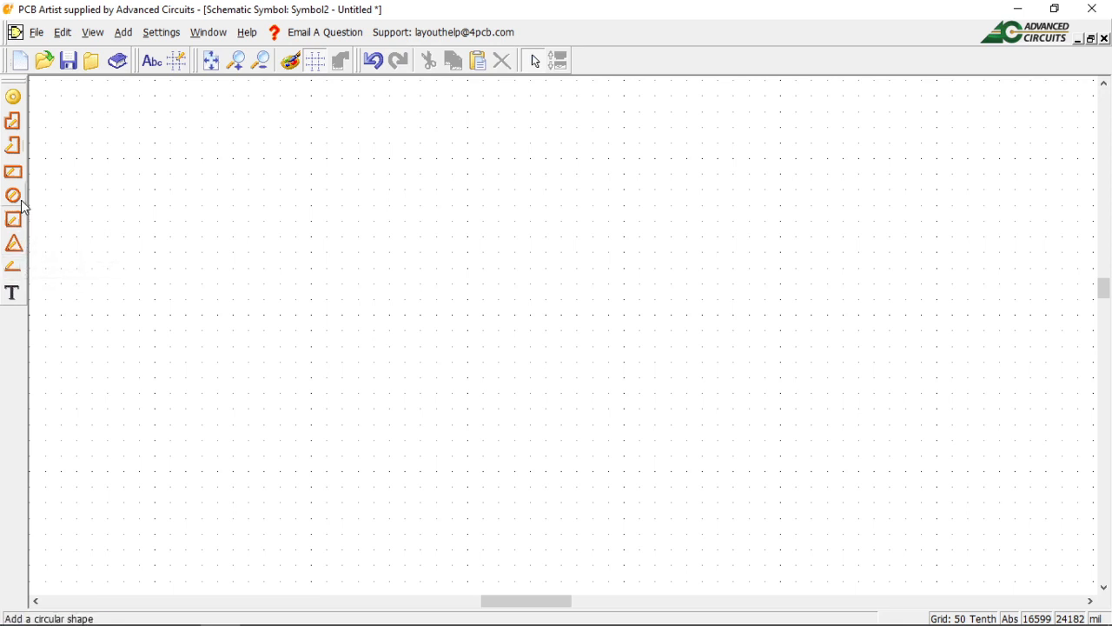
Begin a closed shape with the triangle's vertical left edge, top corner to bottom corner.
{"action": "left_click", "coordinate": [15, 122]}
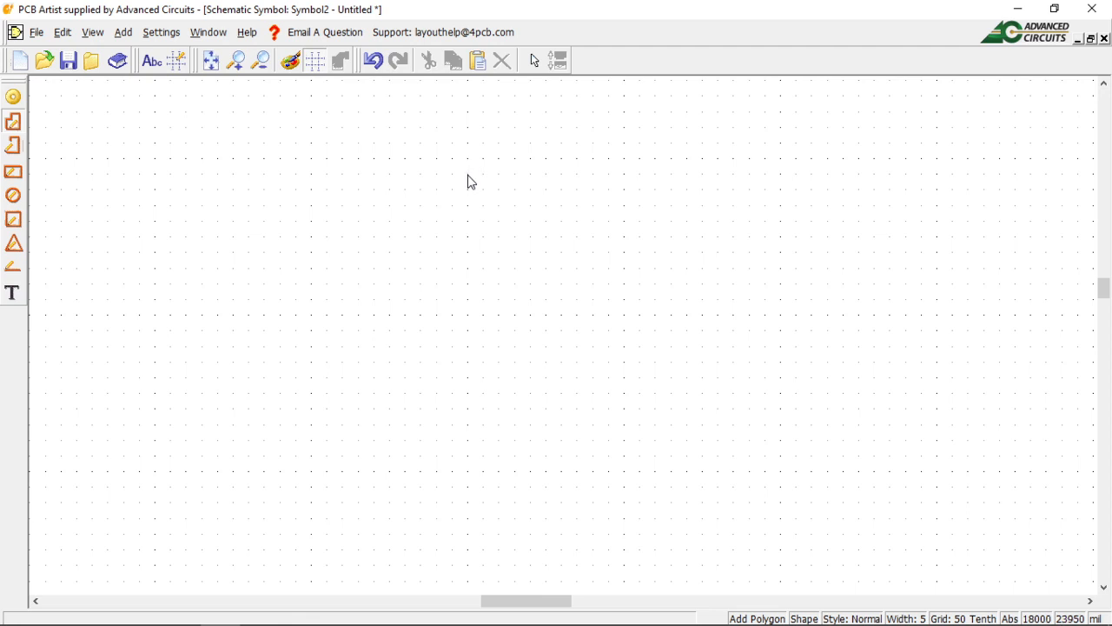
{"action": "scroll", "coordinate": [564, 341], "scroll_direction": "up", "scroll_amount": 1}
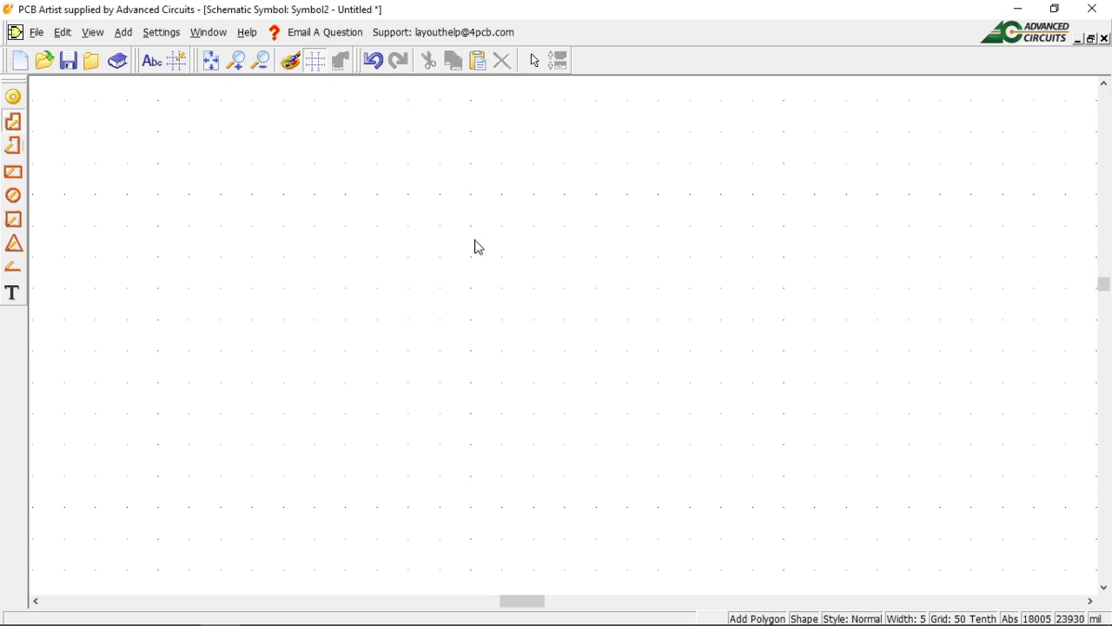
{"action": "scroll", "coordinate": [566, 339], "scroll_direction": "up", "scroll_amount": 1}
{"action": "scroll", "coordinate": [564, 335], "scroll_direction": "down", "scroll_amount": 1}
{"action": "left_click", "coordinate": [532, 163]}
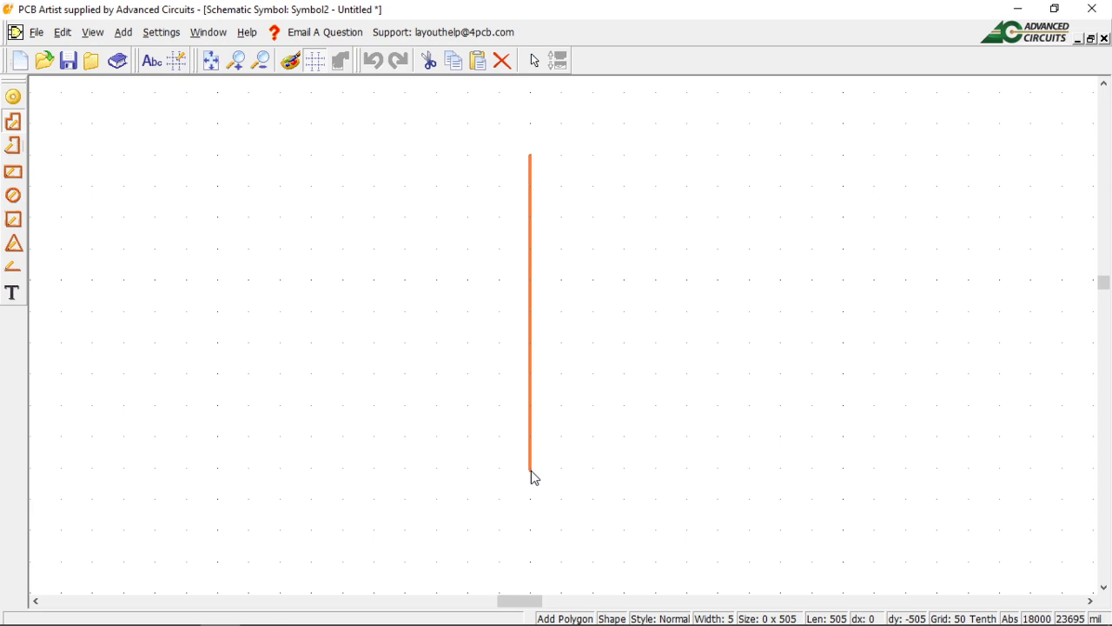
{"action": "key", "text": "Escape"}
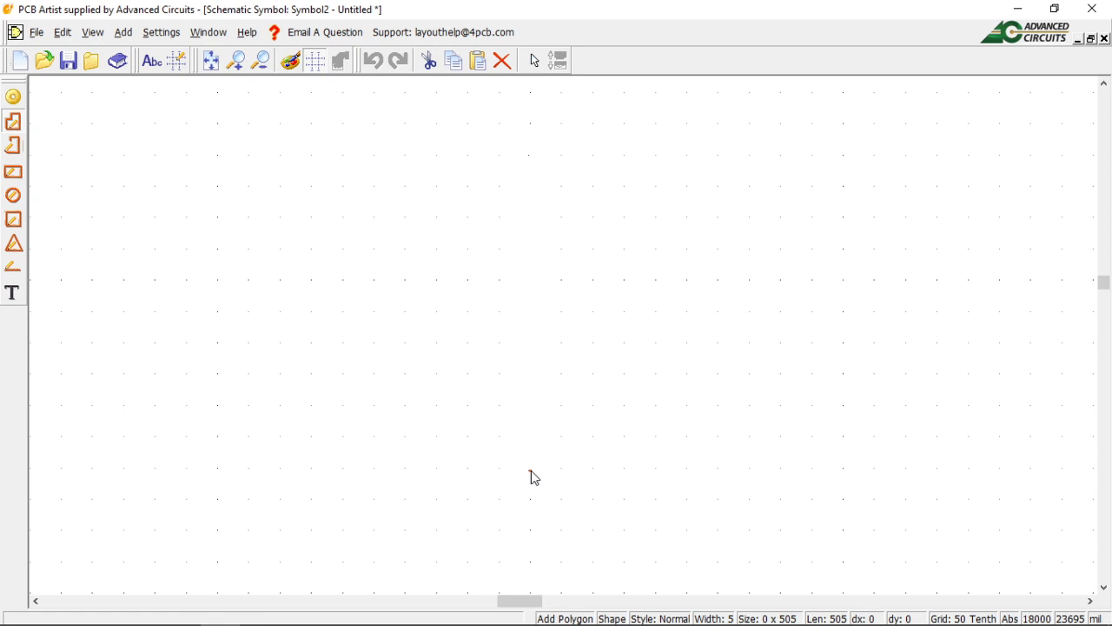
{"action": "left_click", "coordinate": [531, 470]}
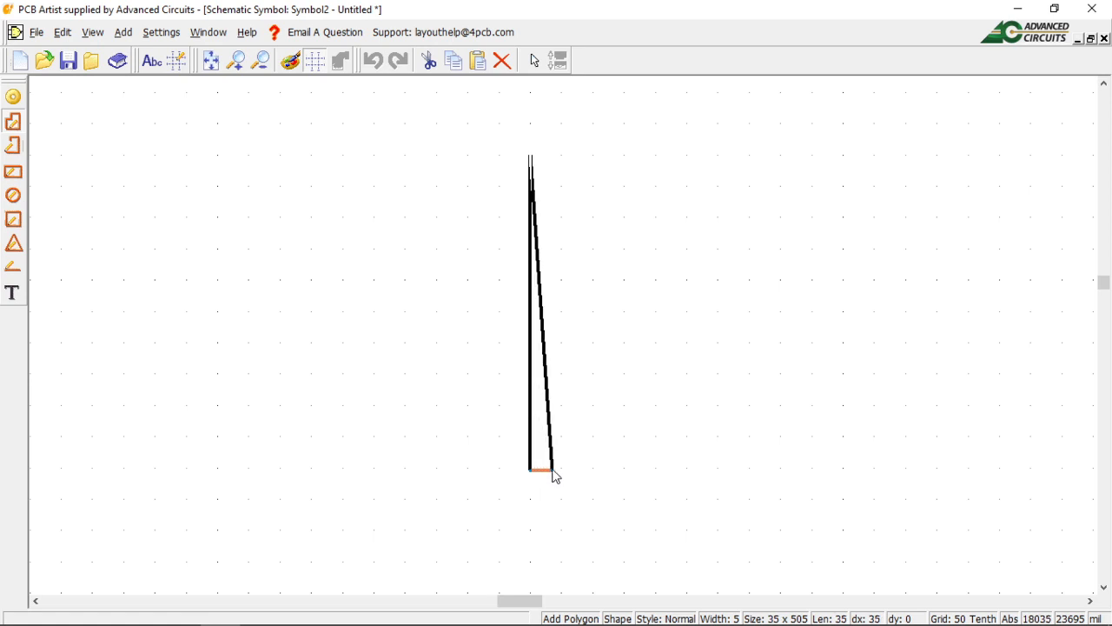
Allow any-angle edges, place the triangle's right tip and finish the closed outline.
{"action": "right_click", "coordinate": [554, 475]}
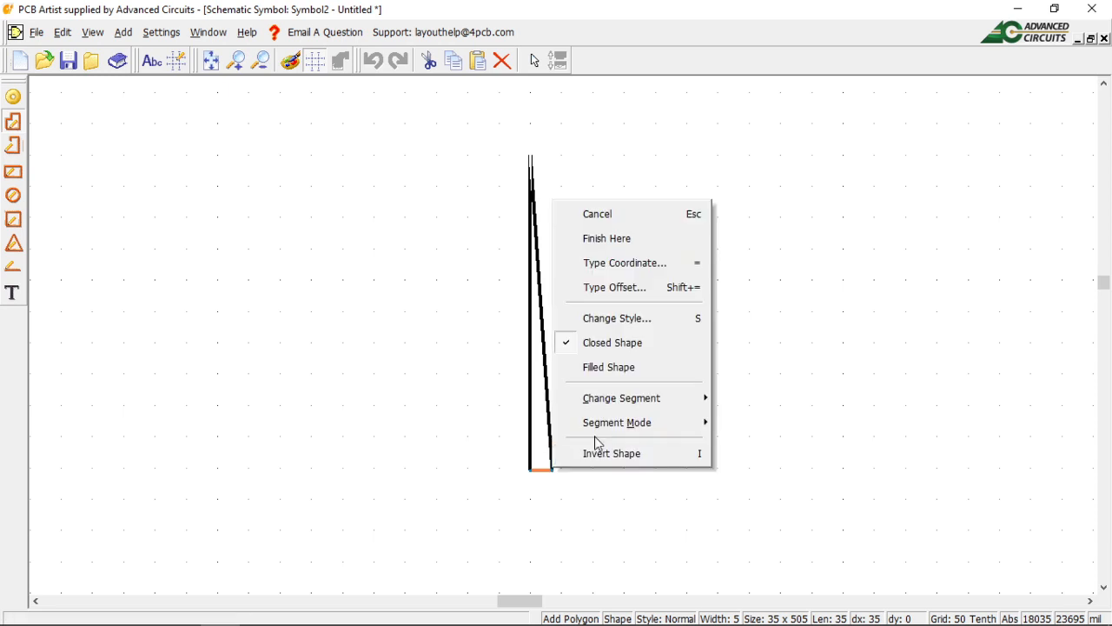
{"action": "mouse_move", "coordinate": [608, 426]}
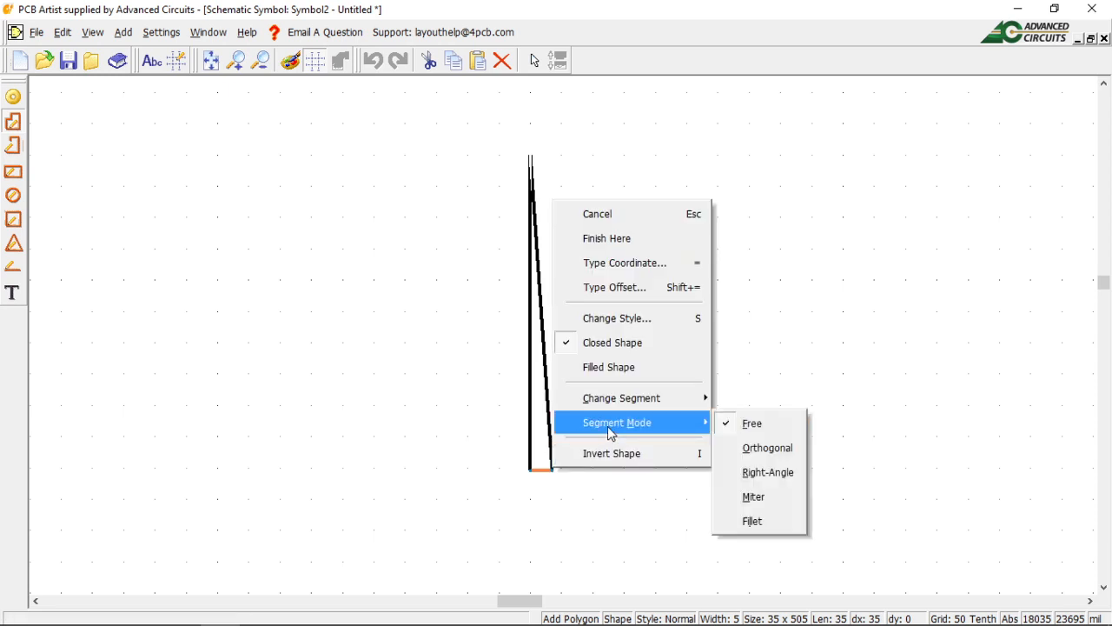
{"action": "left_click", "coordinate": [753, 425]}
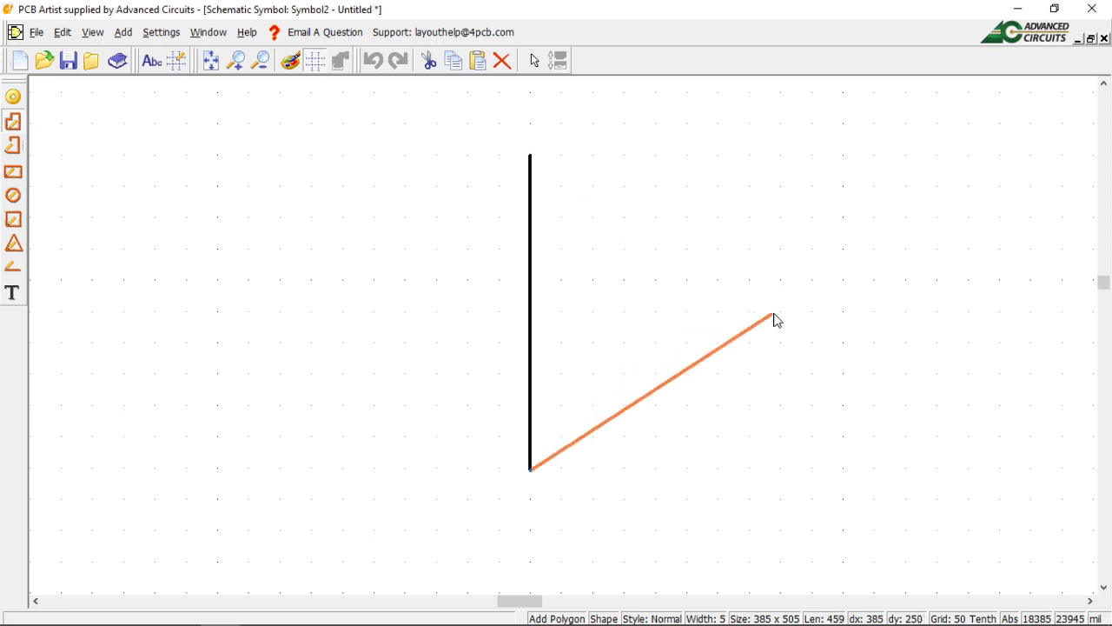
{"action": "left_click", "coordinate": [844, 312]}
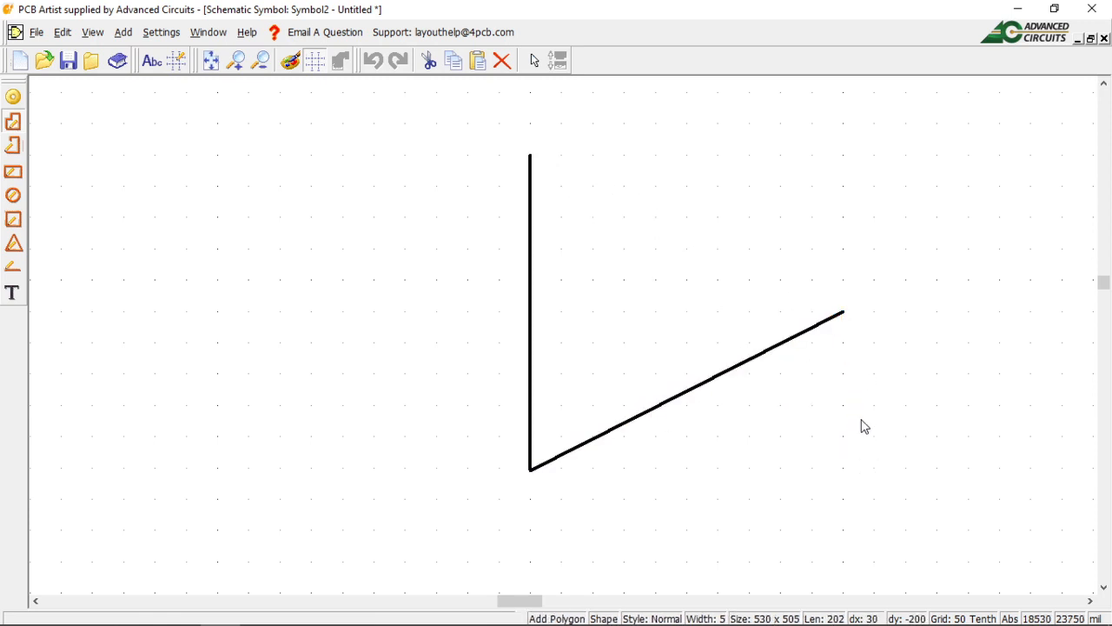
{"action": "left_click", "coordinate": [844, 314]}
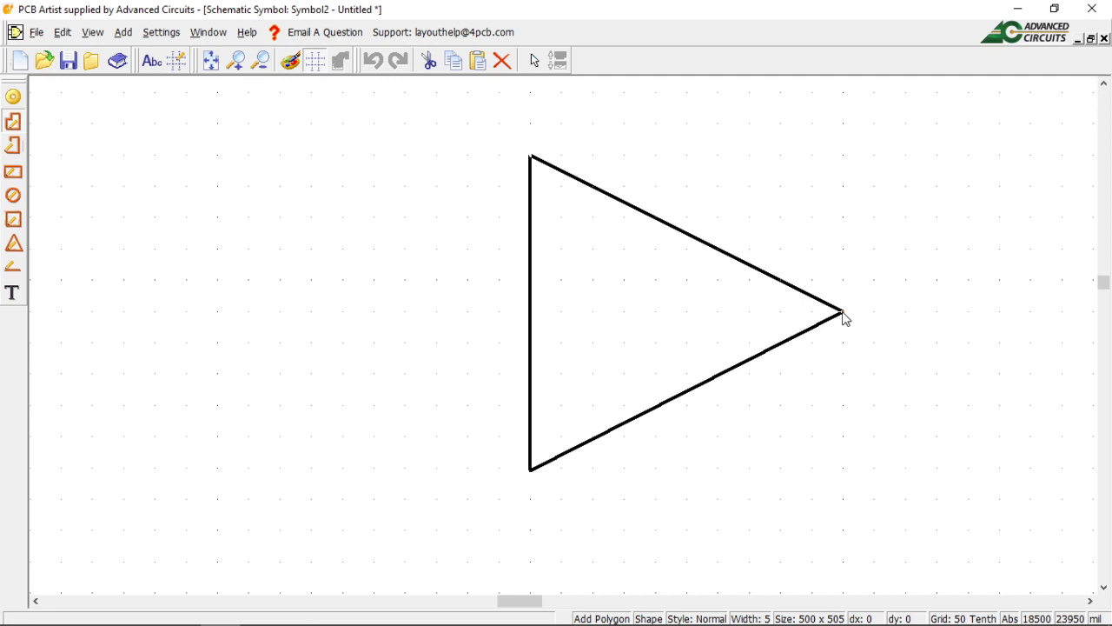
{"action": "right_click", "coordinate": [842, 311]}
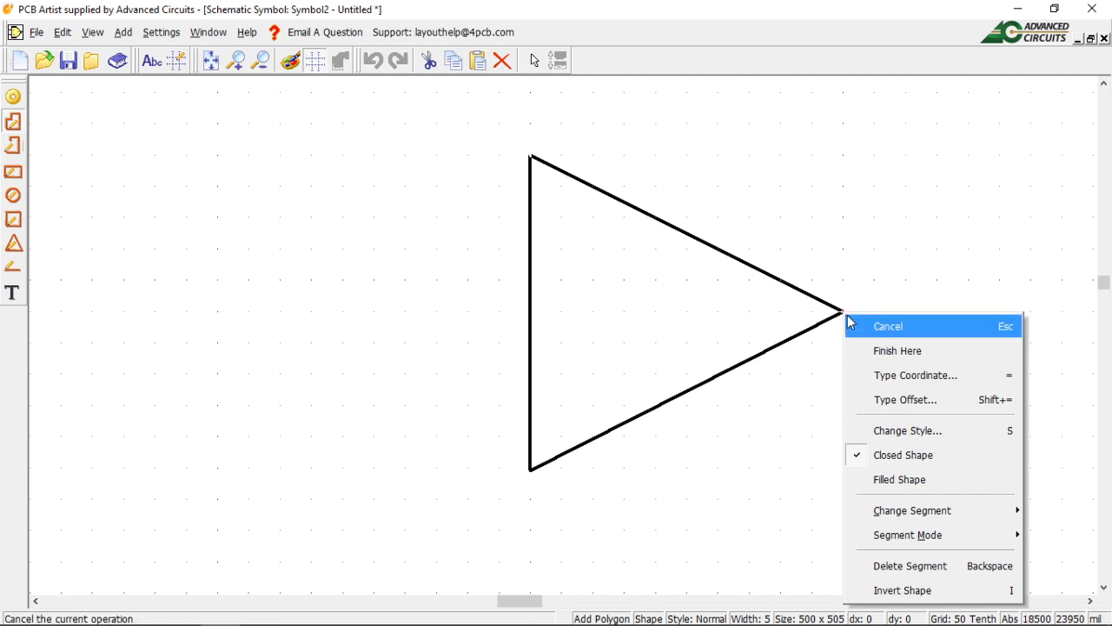
{"action": "left_click", "coordinate": [907, 350]}
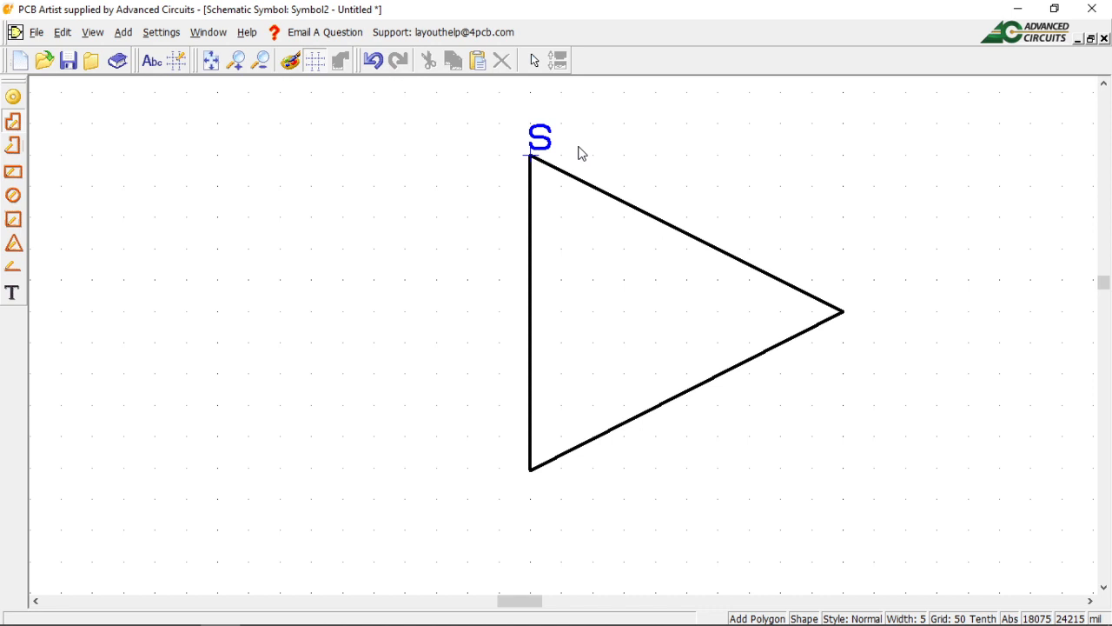
Draw a tall rectangle, about 150 x 355 mil, to the left of the triangle.
{"action": "left_click", "coordinate": [14, 174]}
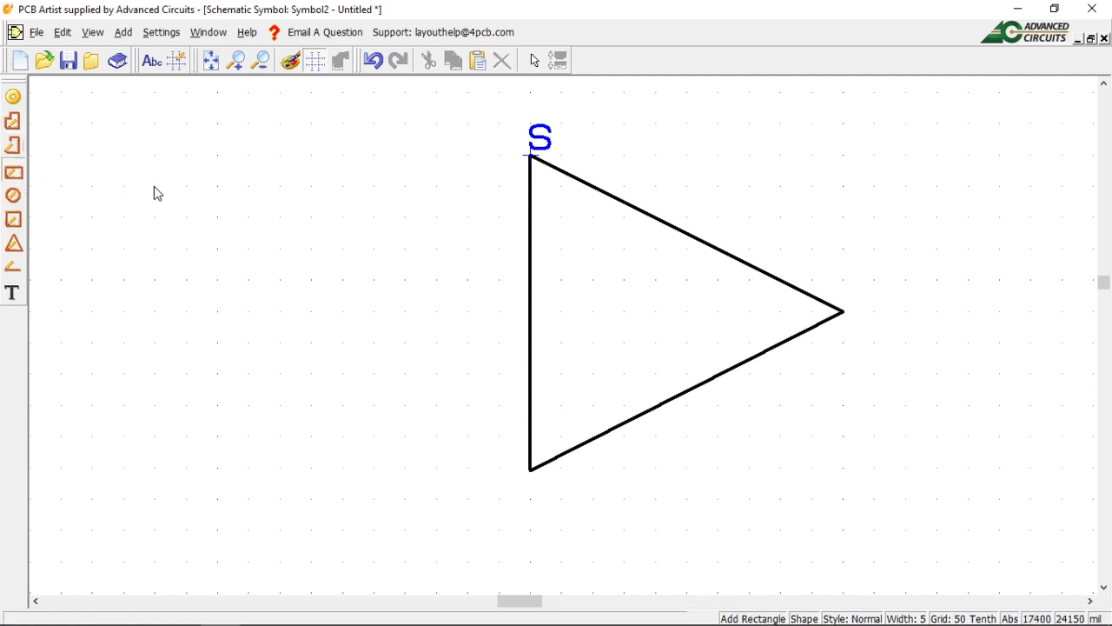
{"action": "left_click_drag", "start_coordinate": [160, 186], "coordinate": [250, 414]}
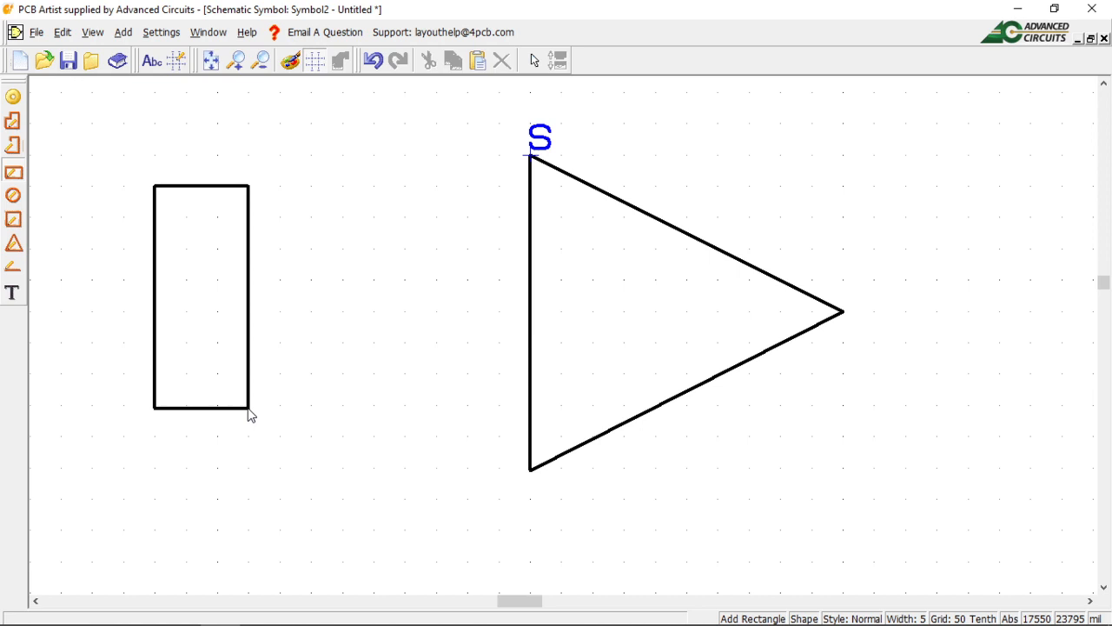
{"action": "right_click", "coordinate": [249, 414]}
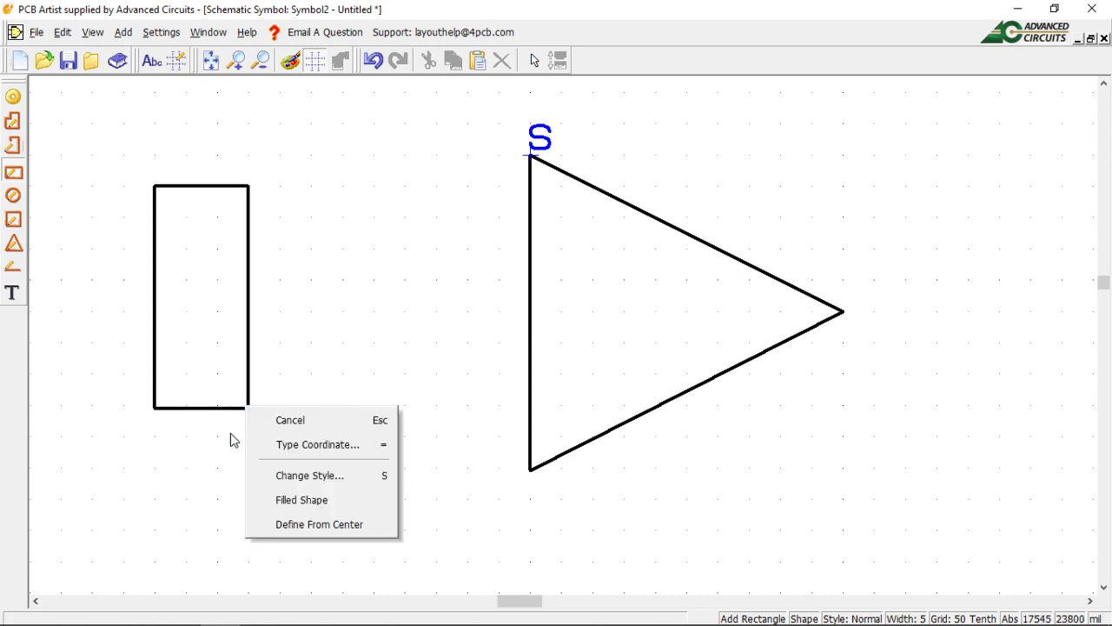
{"action": "left_click", "coordinate": [249, 414]}
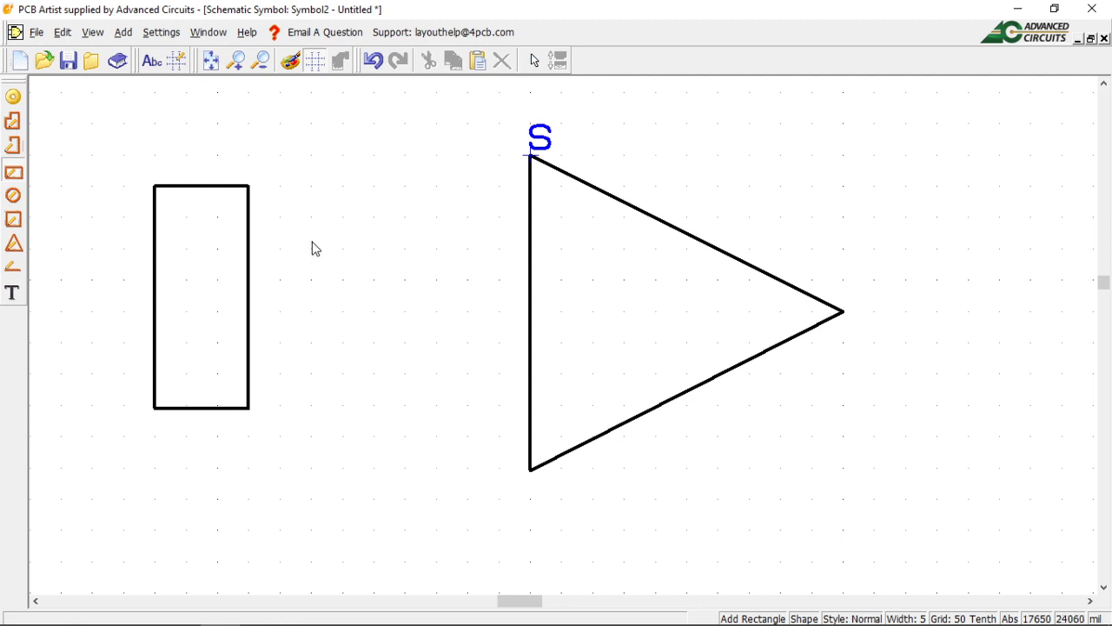
{"action": "key", "text": "Escape"}
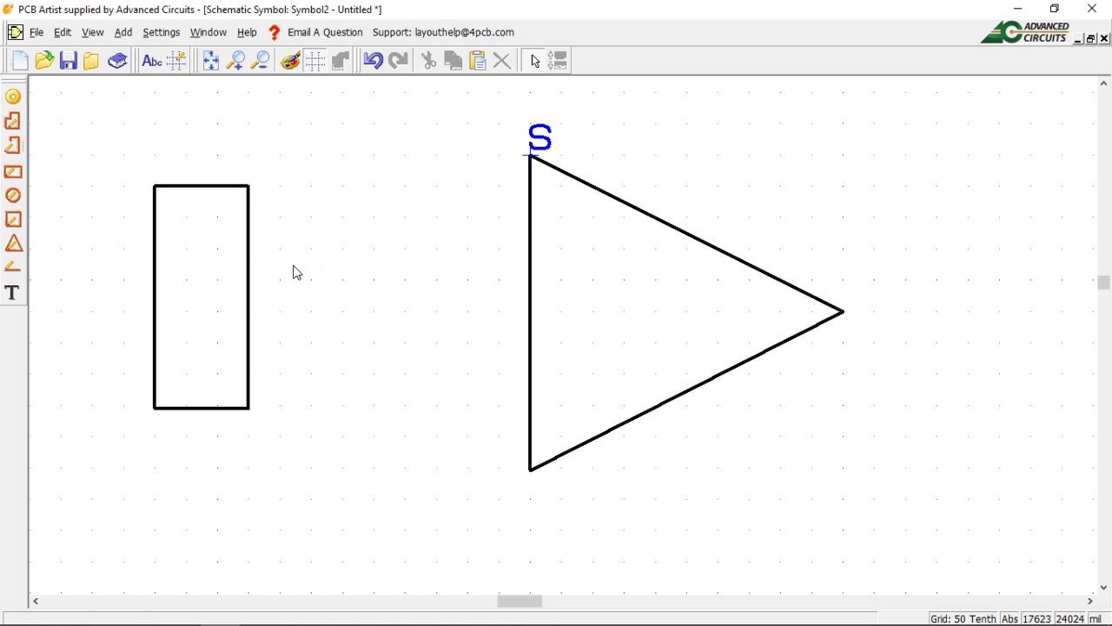
{"action": "left_click", "coordinate": [249, 312]}
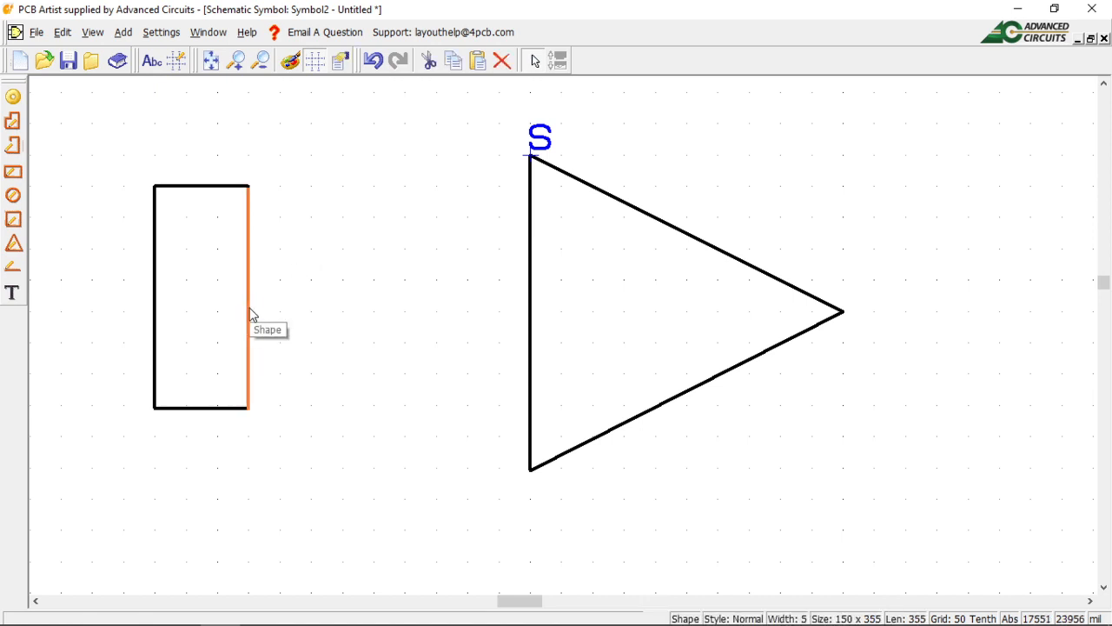
{"action": "right_click", "coordinate": [252, 313]}
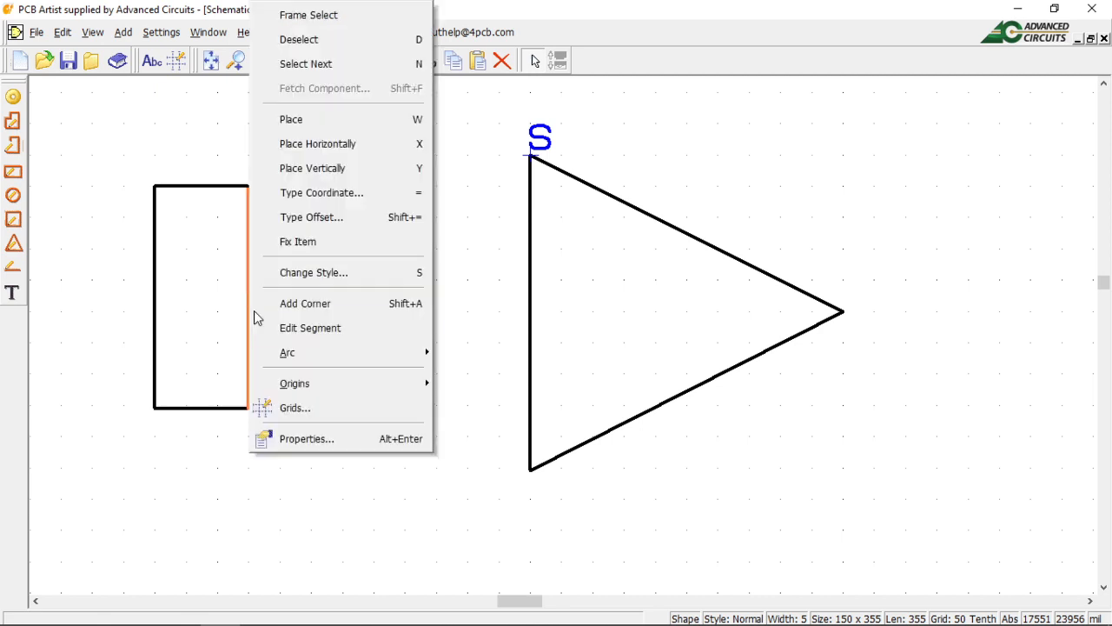
{"action": "mouse_move", "coordinate": [297, 356]}
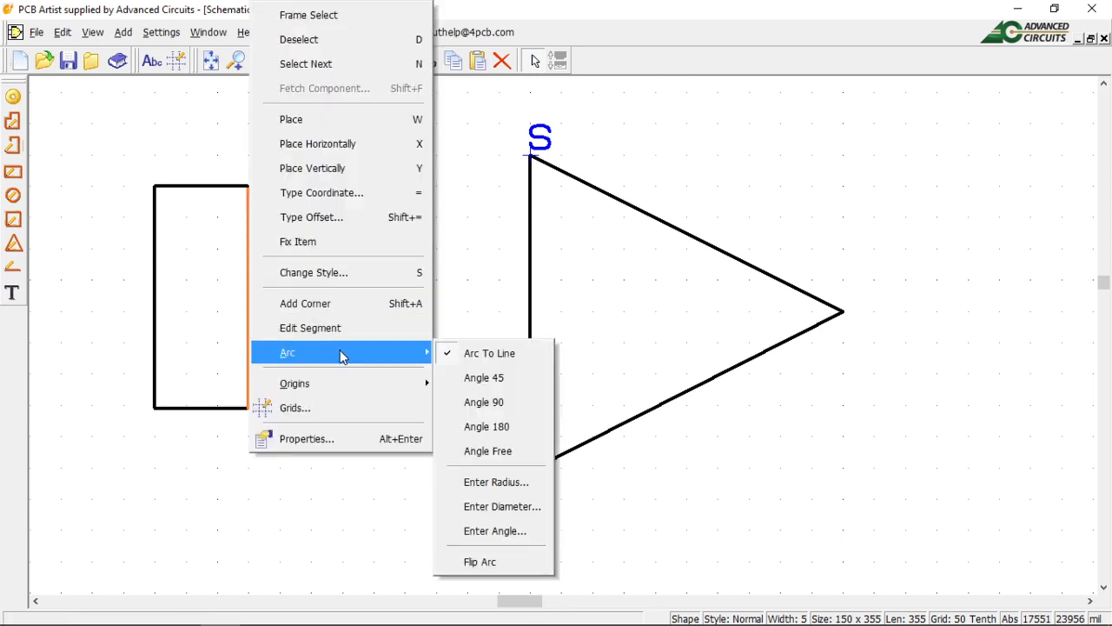
{"action": "left_click", "coordinate": [508, 428]}
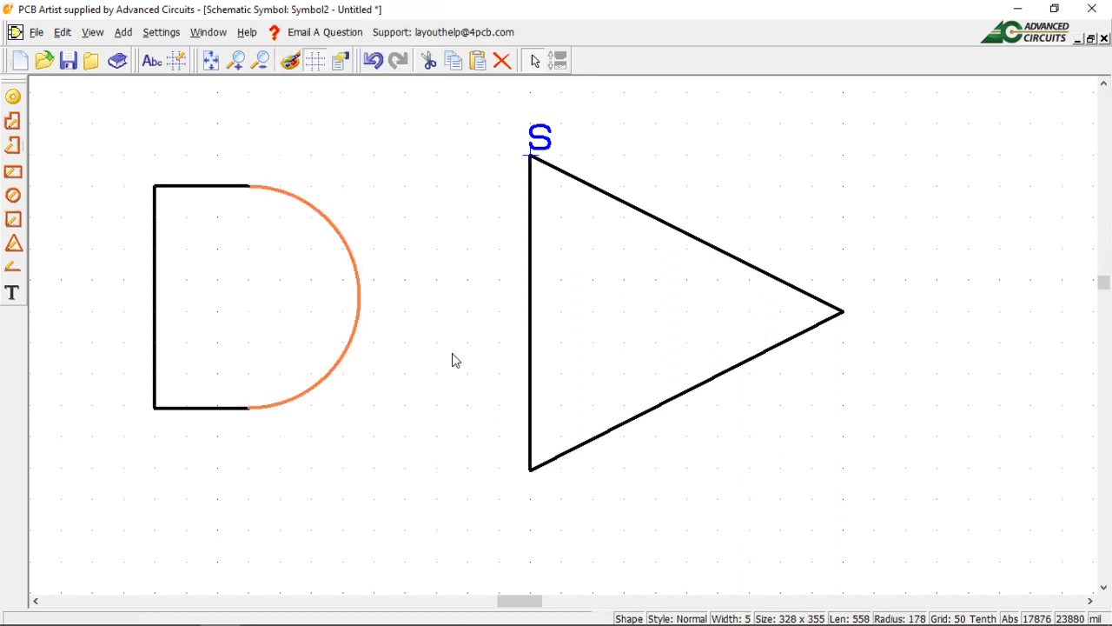
{"action": "left_click", "coordinate": [379, 315]}
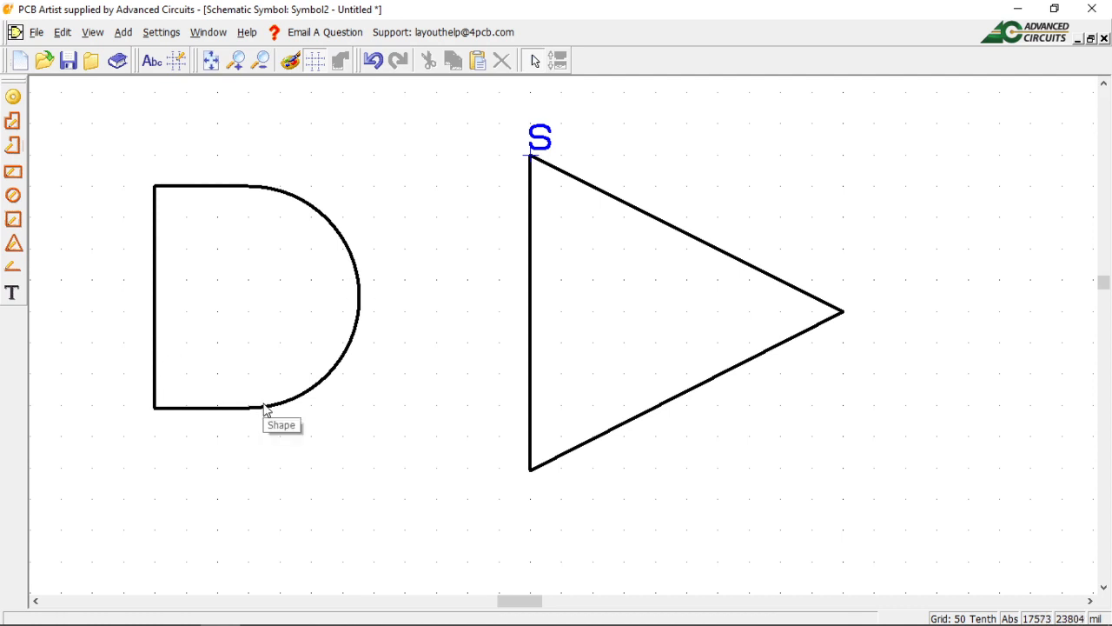
{"action": "right_click", "coordinate": [362, 303]}
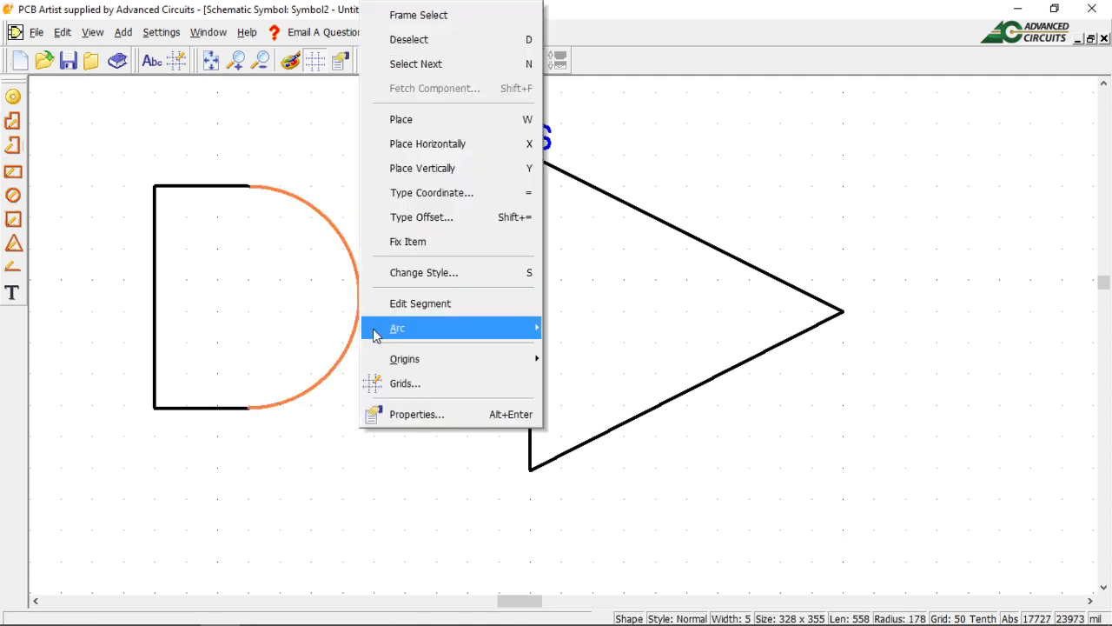
{"action": "mouse_move", "coordinate": [417, 331]}
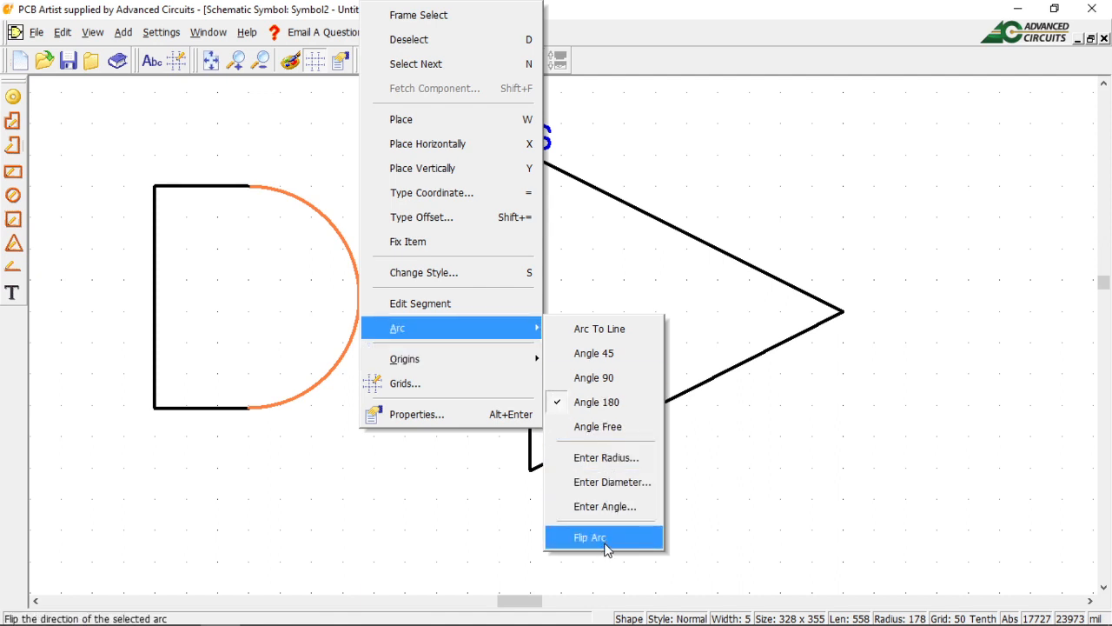
{"action": "left_click", "coordinate": [385, 497]}
{"action": "left_click", "coordinate": [404, 363]}
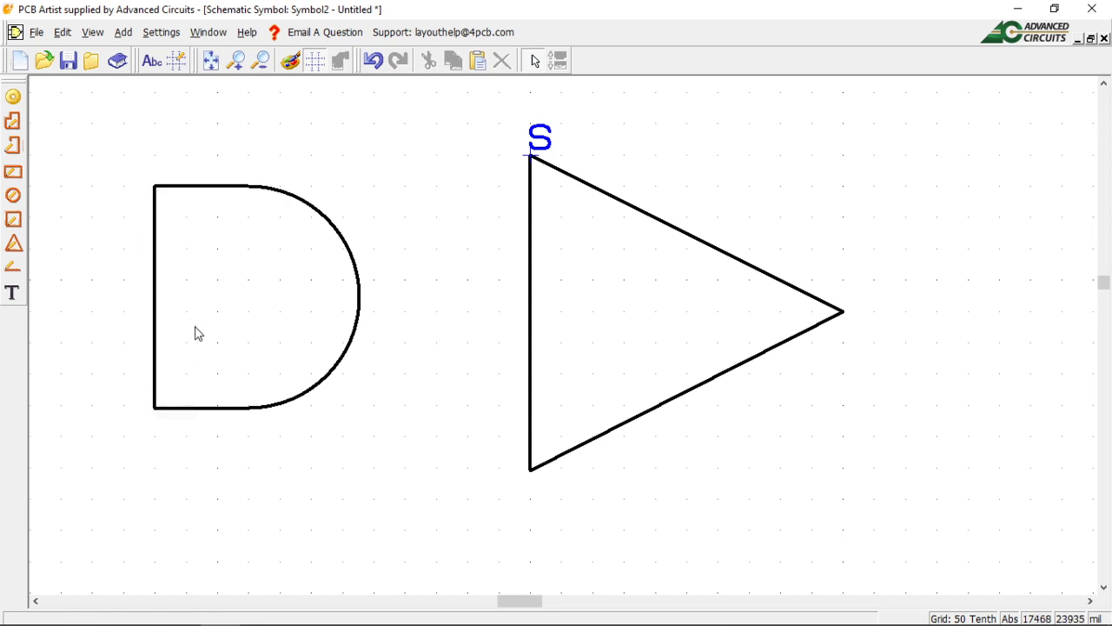
Delete the D-shaped outline and fit the remaining triangle to the view.
{"action": "left_click", "coordinate": [245, 409]}
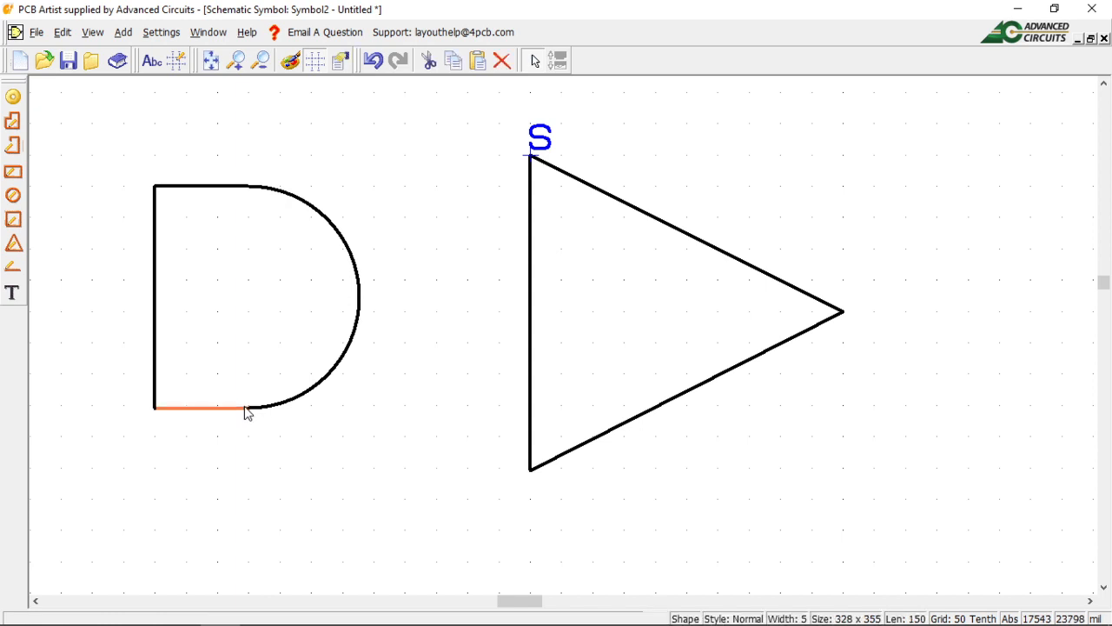
{"action": "key", "text": "Delete"}
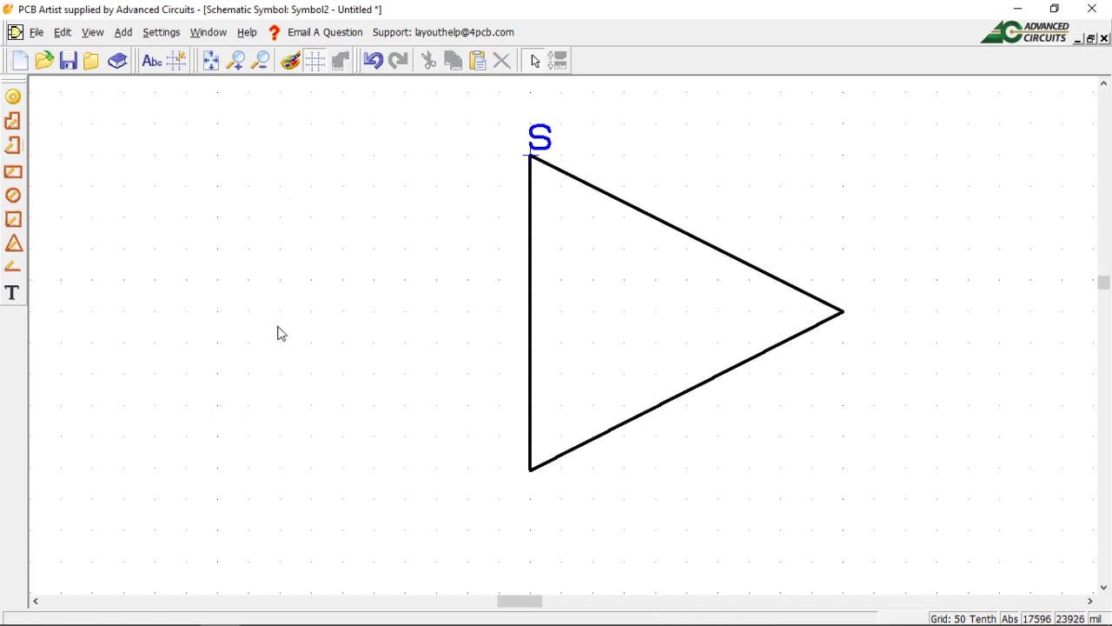
{"action": "left_click", "coordinate": [214, 66]}
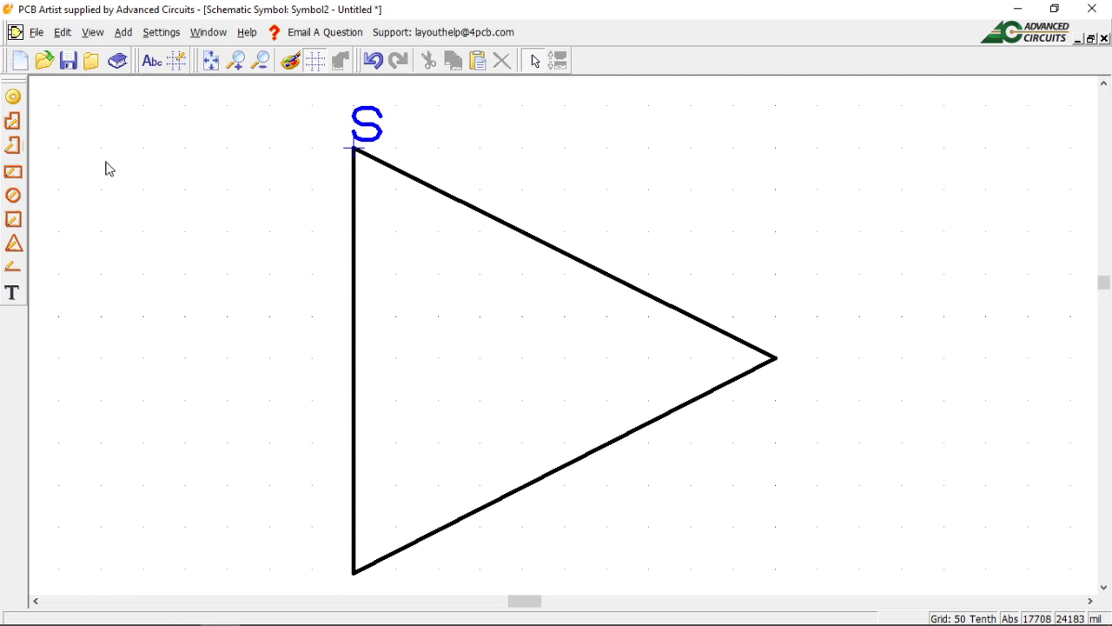
Draw top, middle and bottom input leads to the triangle's left edge plus an output lead from its tip.
{"action": "left_click", "coordinate": [14, 269]}
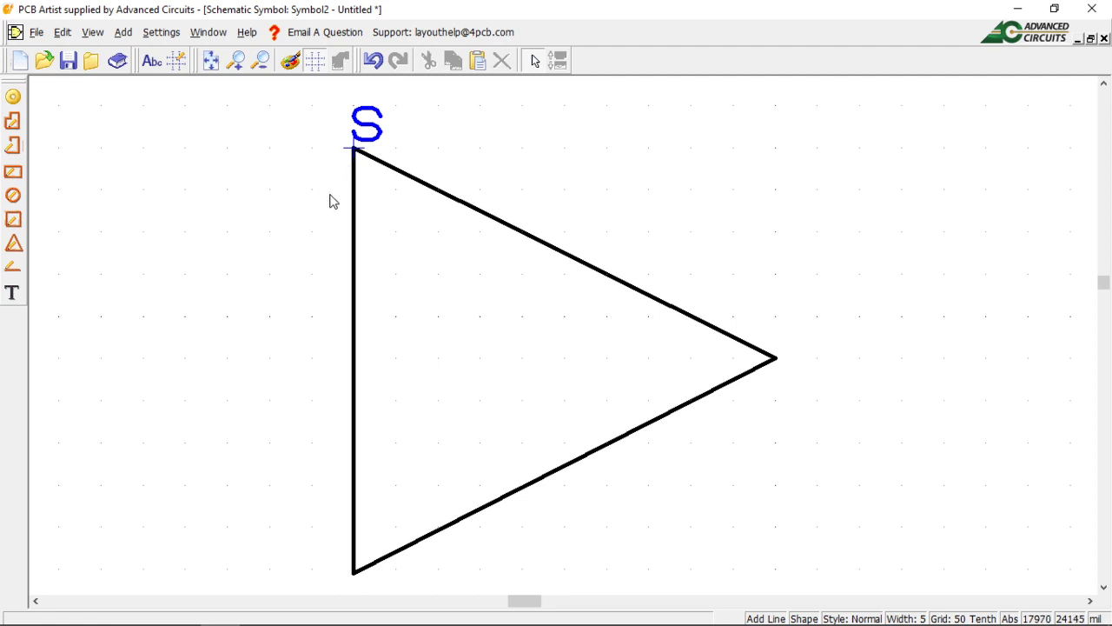
{"action": "left_click", "coordinate": [272, 239]}
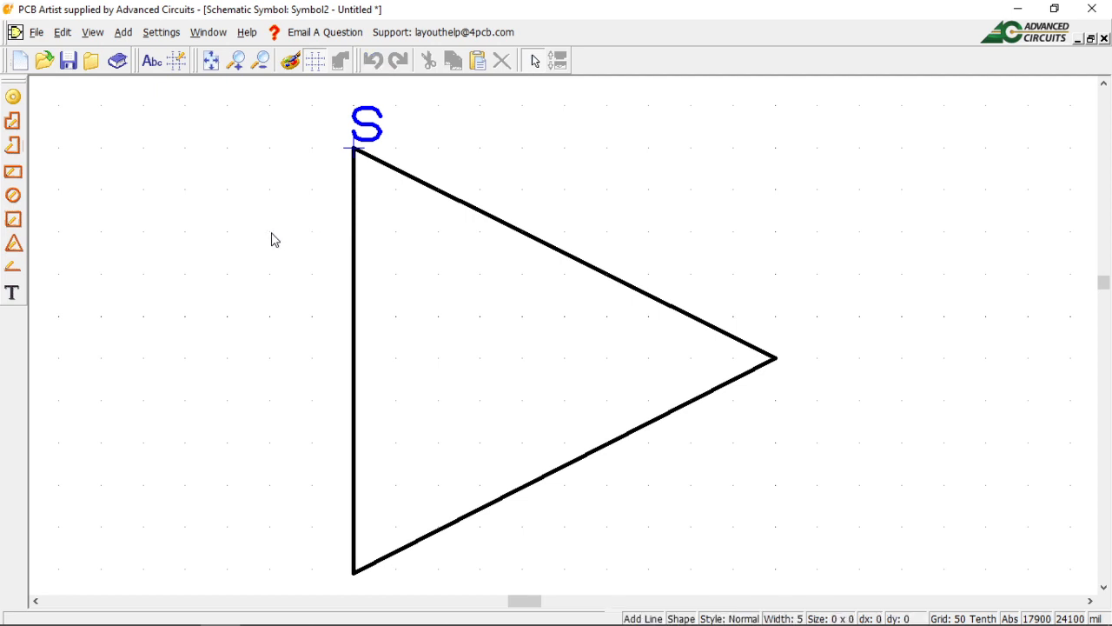
{"action": "double_click", "coordinate": [354, 232]}
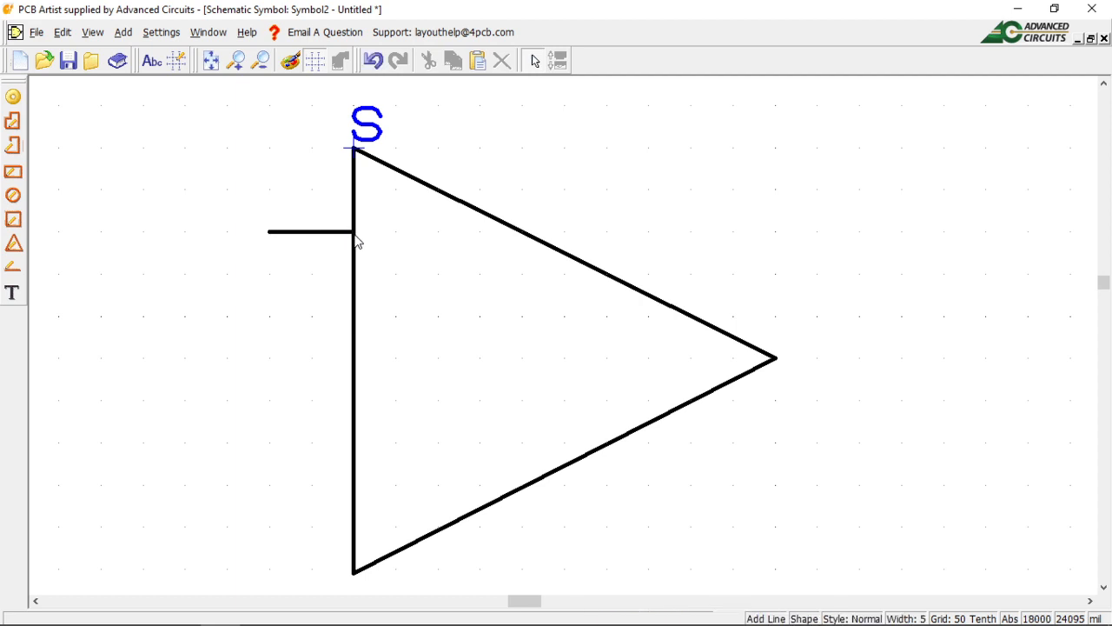
{"action": "left_click", "coordinate": [269, 507]}
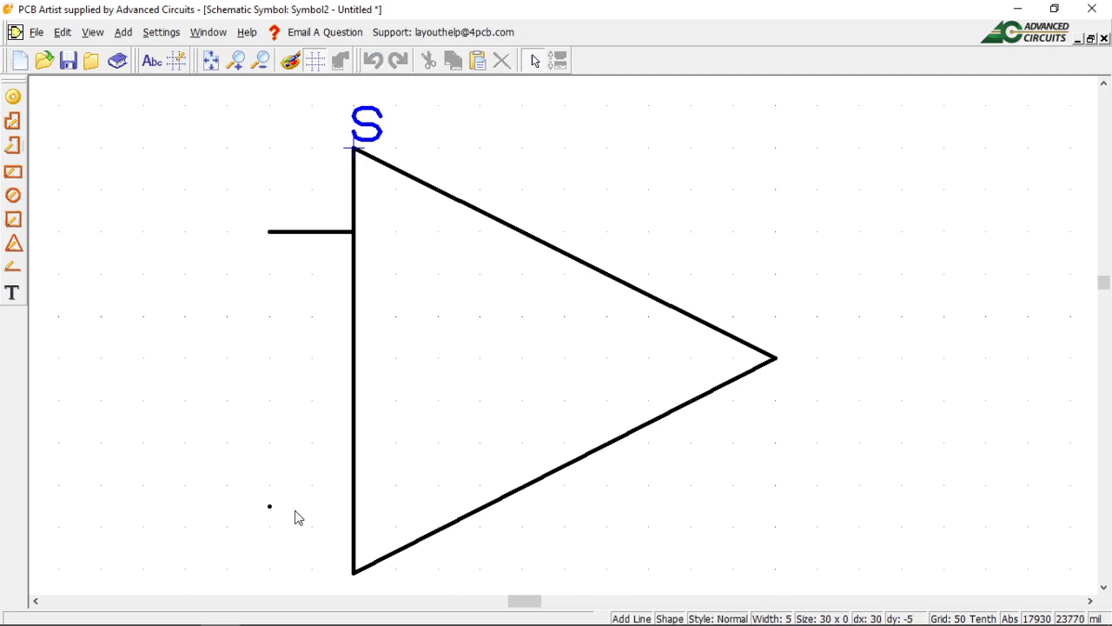
{"action": "left_click", "coordinate": [353, 506]}
{"action": "left_click", "coordinate": [356, 516]}
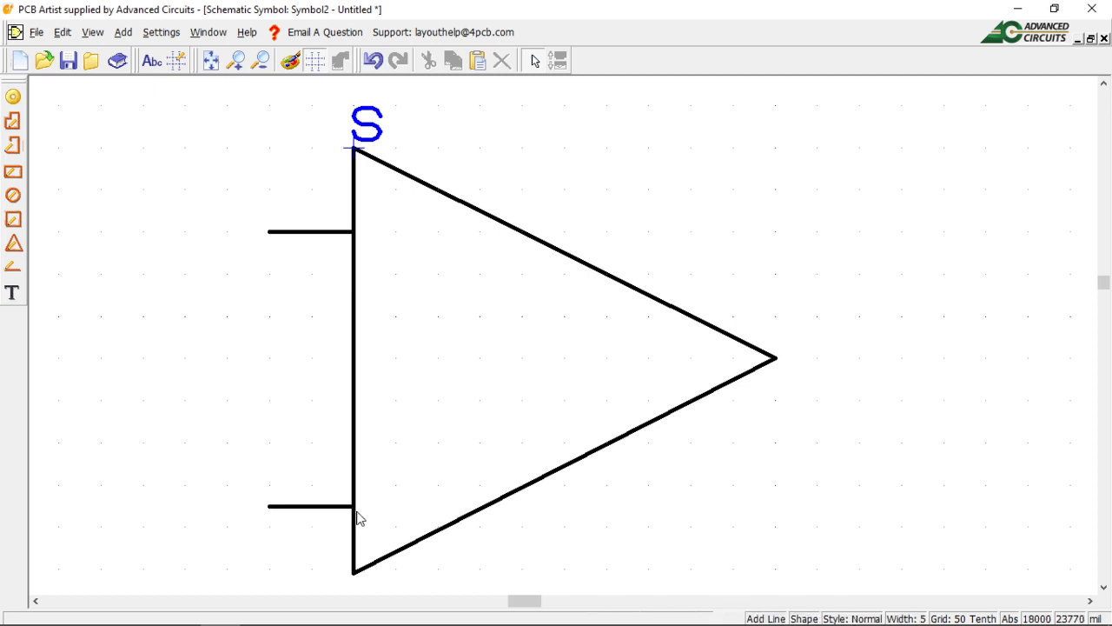
{"action": "left_click", "coordinate": [267, 372]}
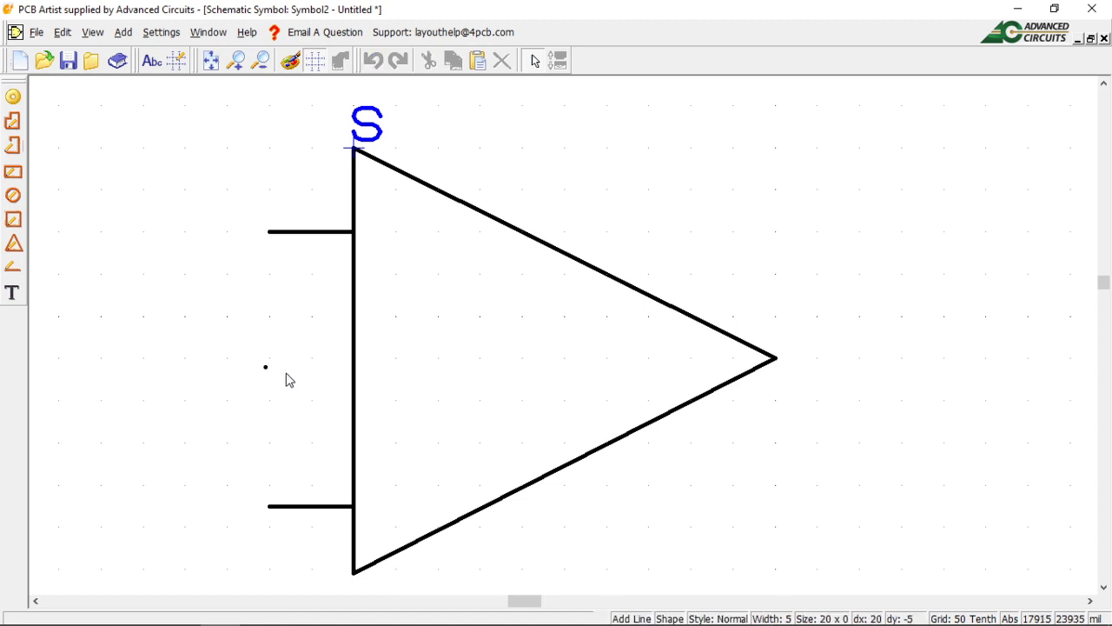
{"action": "left_click", "coordinate": [355, 373]}
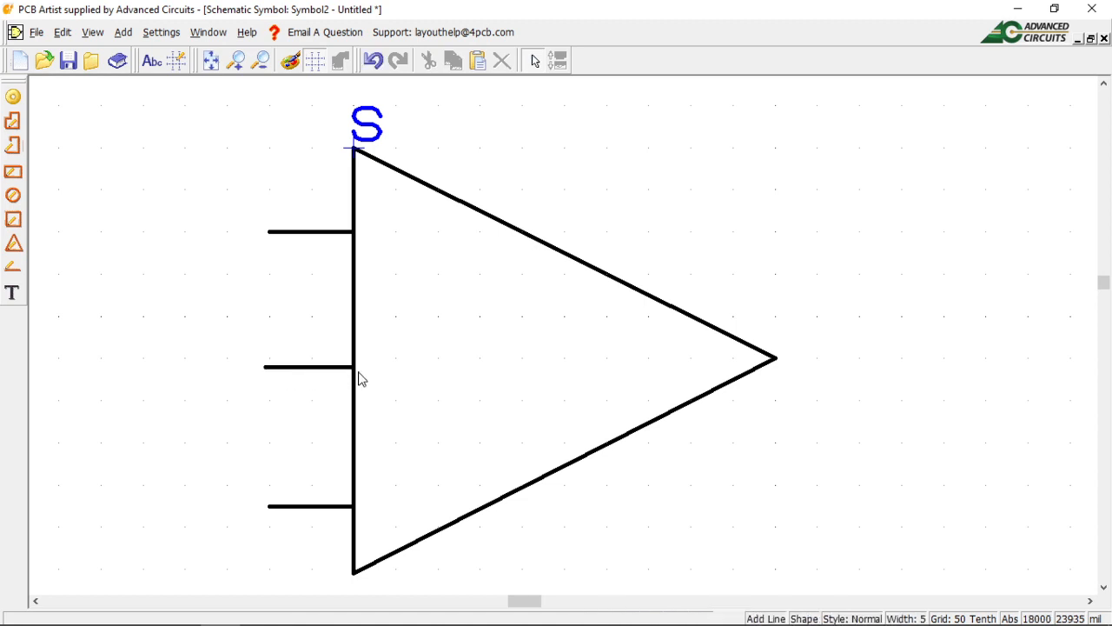
{"action": "left_click", "coordinate": [777, 359]}
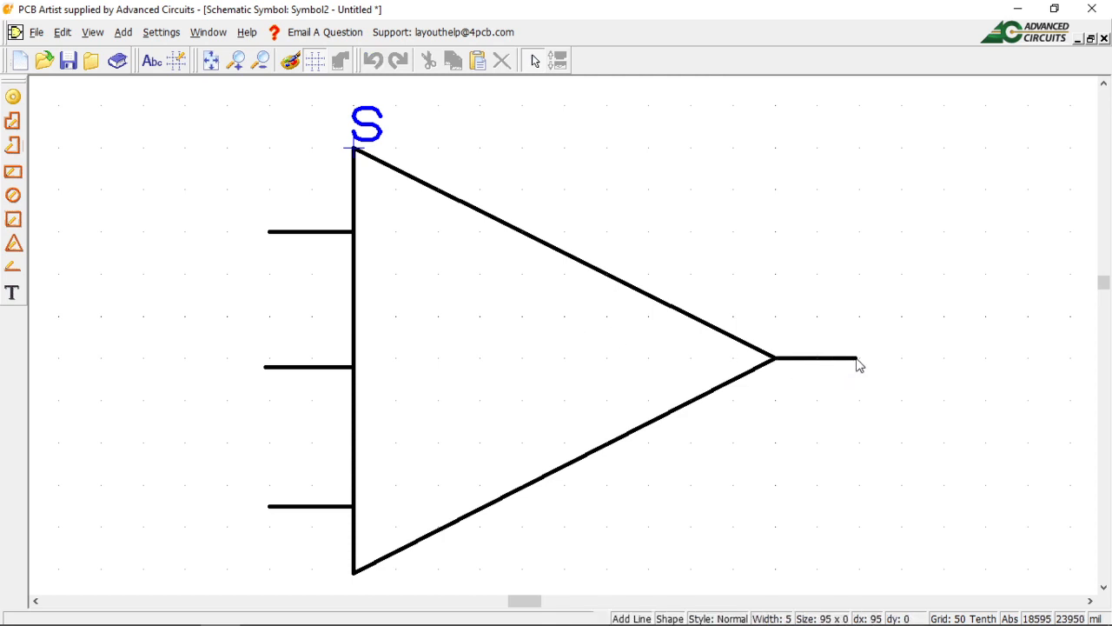
{"action": "left_click", "coordinate": [856, 359]}
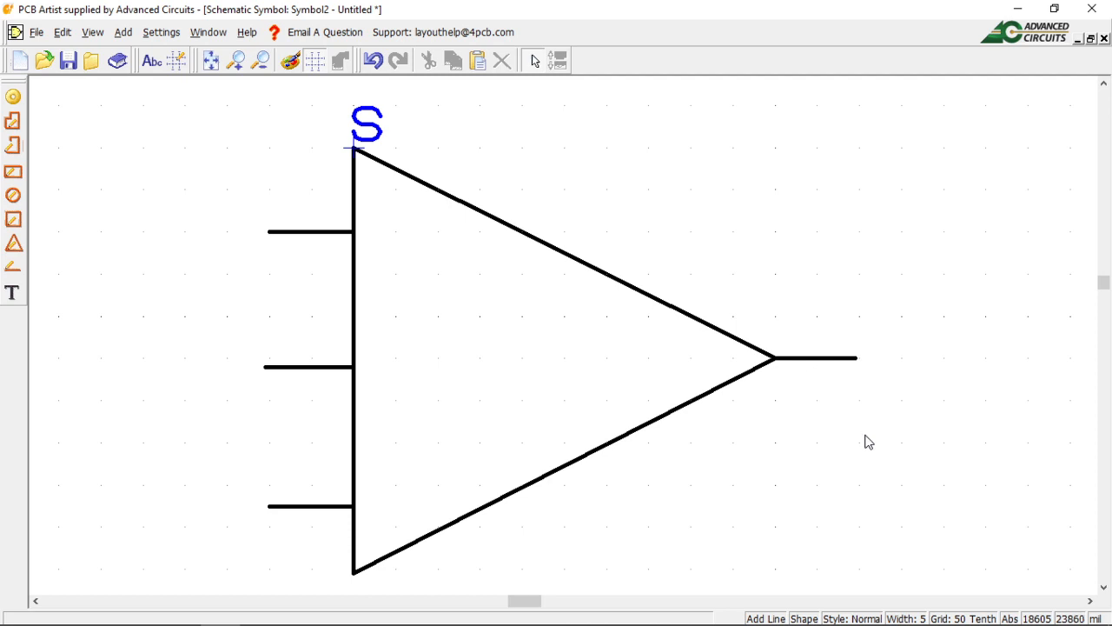
{"action": "key", "text": "Escape"}
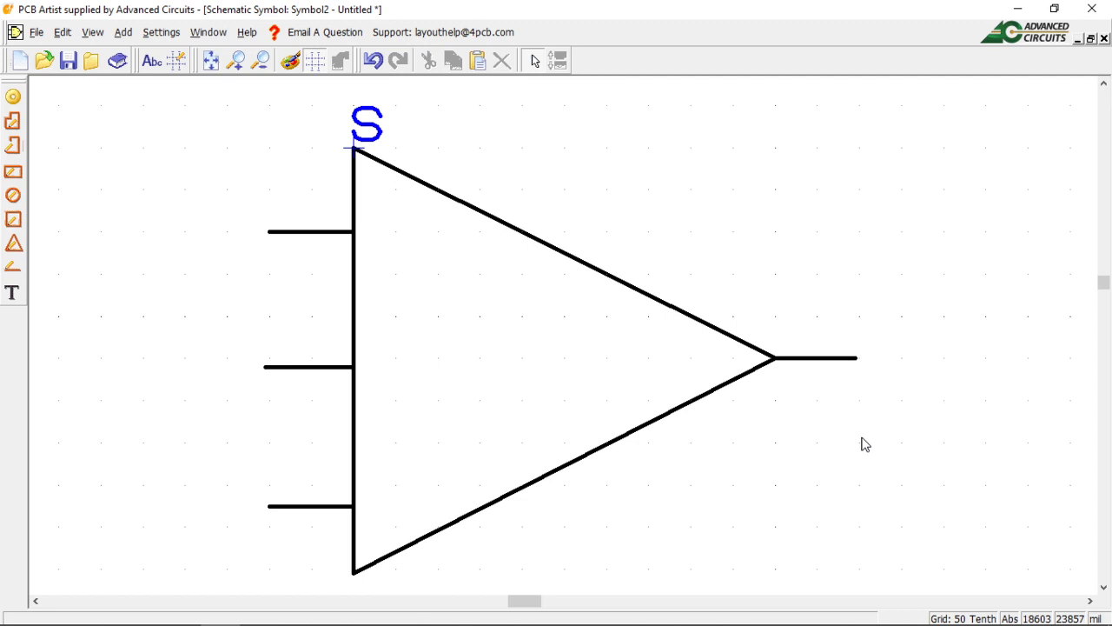
Place pins N1, N2, N3 at the input lead ends and N4 at the output lead end.
{"action": "left_click", "coordinate": [15, 99]}
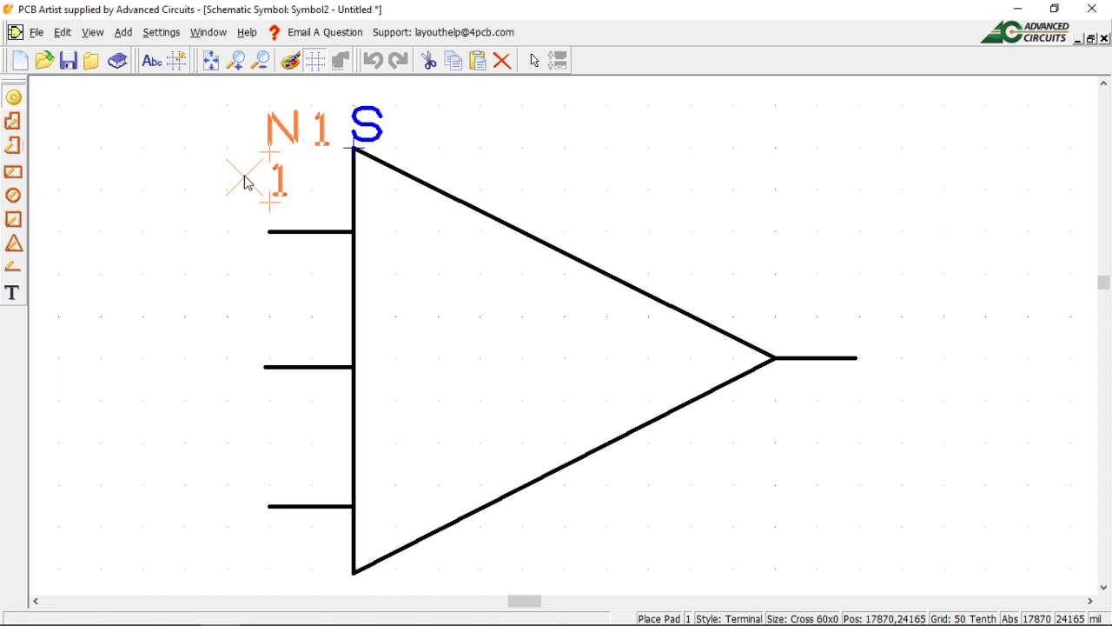
{"action": "left_click", "coordinate": [270, 232]}
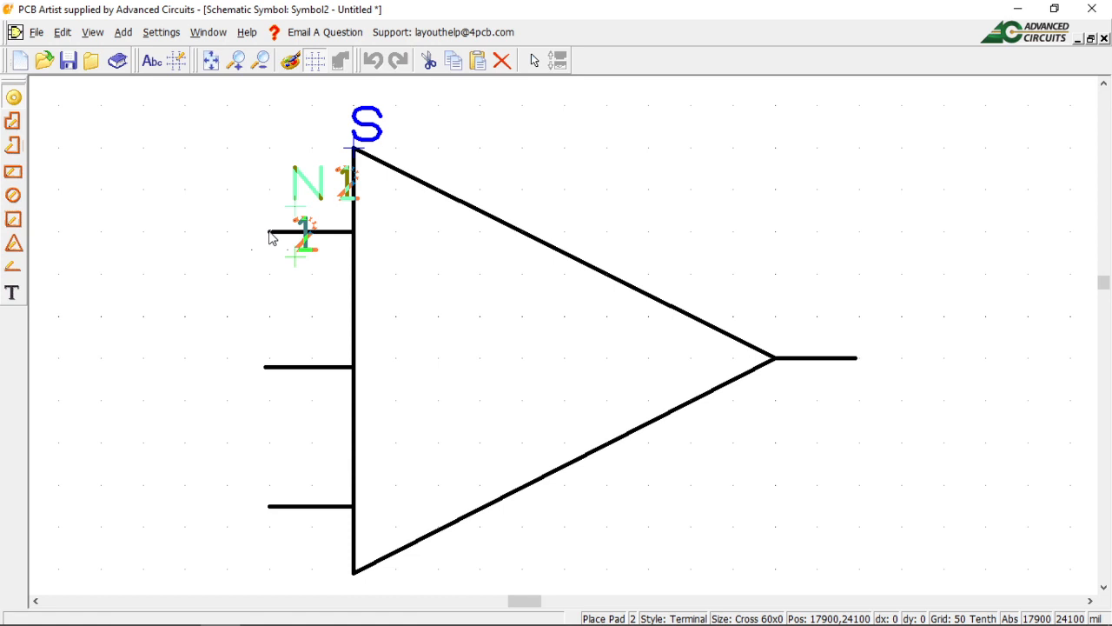
{"action": "left_click", "coordinate": [266, 367]}
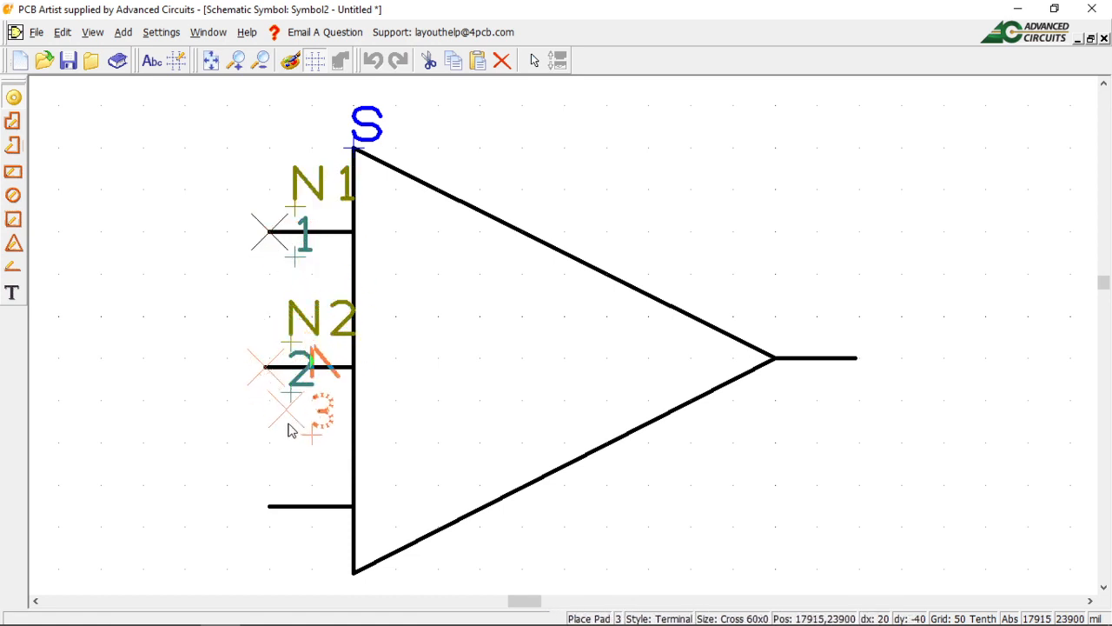
{"action": "left_click", "coordinate": [271, 511]}
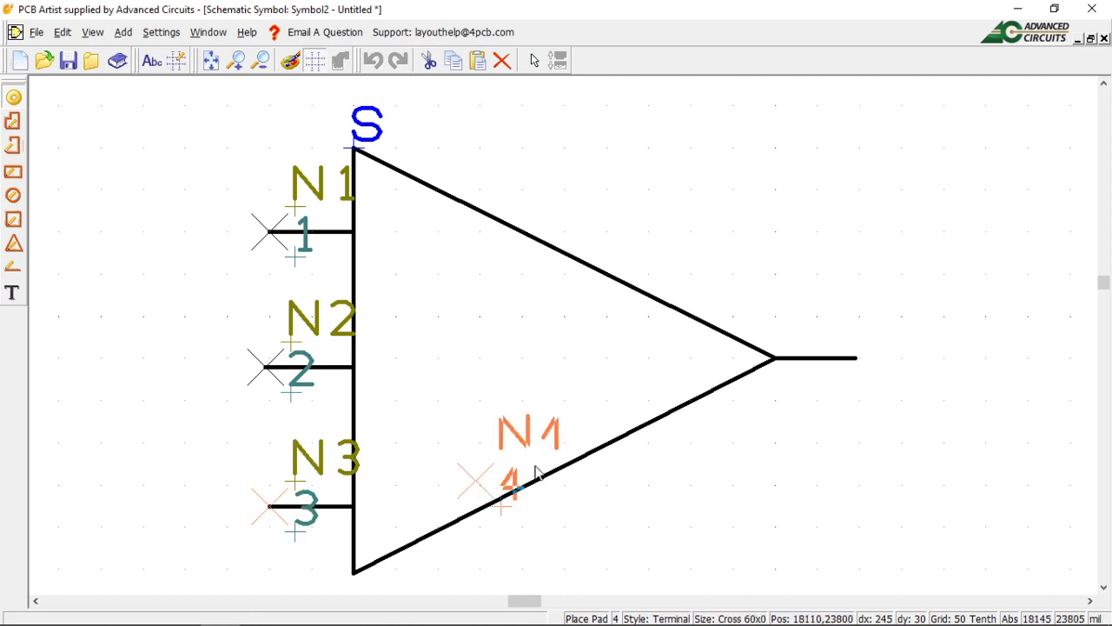
{"action": "left_click", "coordinate": [858, 364]}
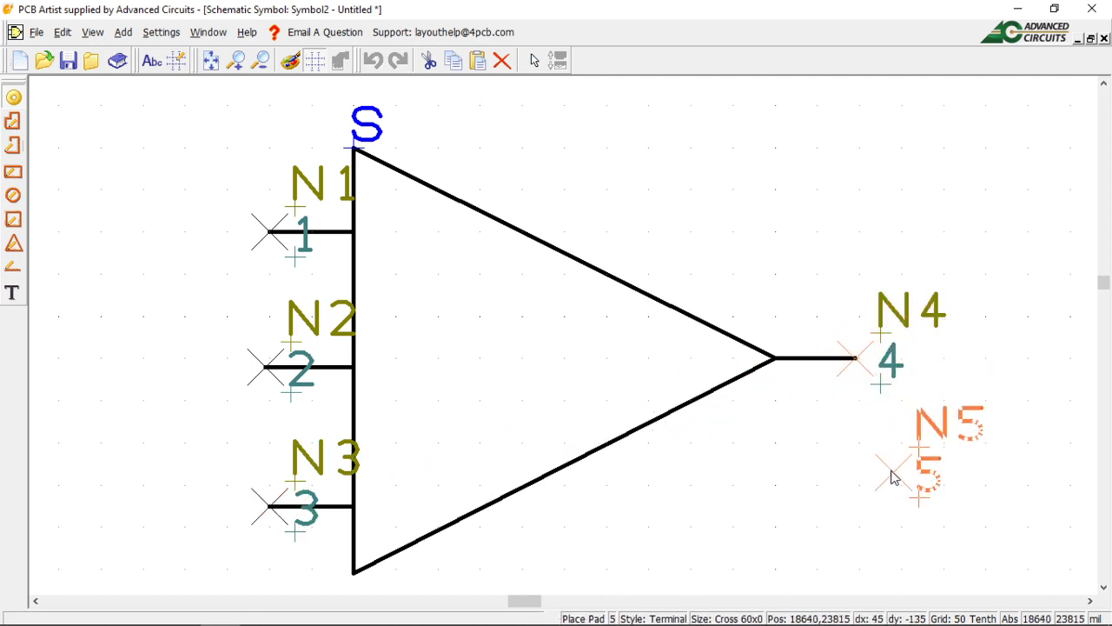
{"action": "key", "text": "Escape"}
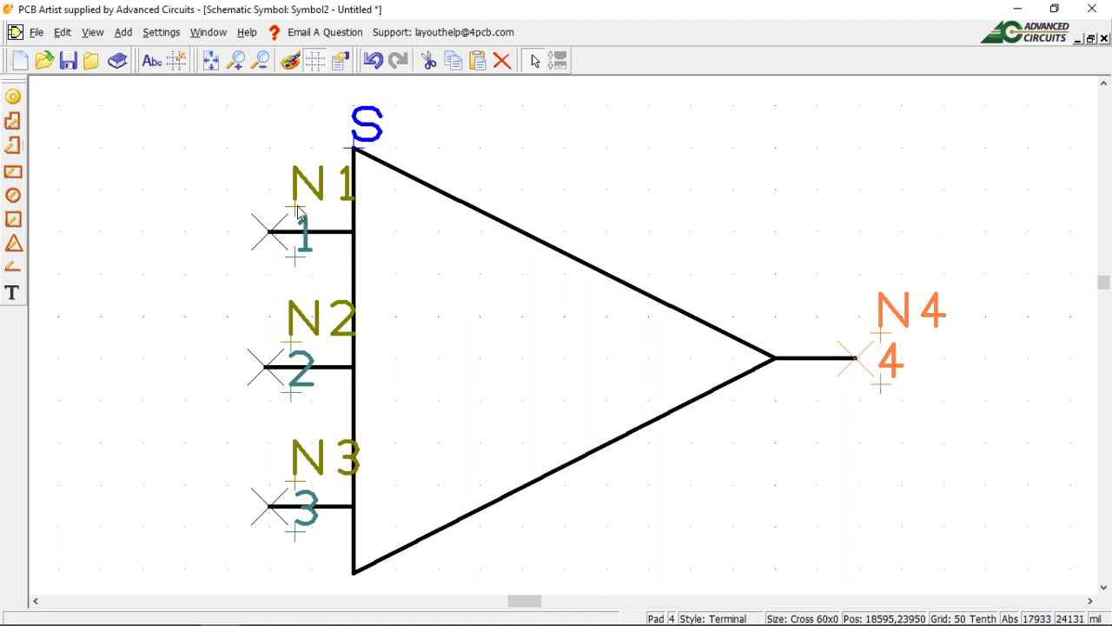
Move pin numbers 1–4 below their leads and reposition the N1 name inside the triangle.
{"action": "left_click_drag", "start_coordinate": [296, 211], "coordinate": [331, 241]}
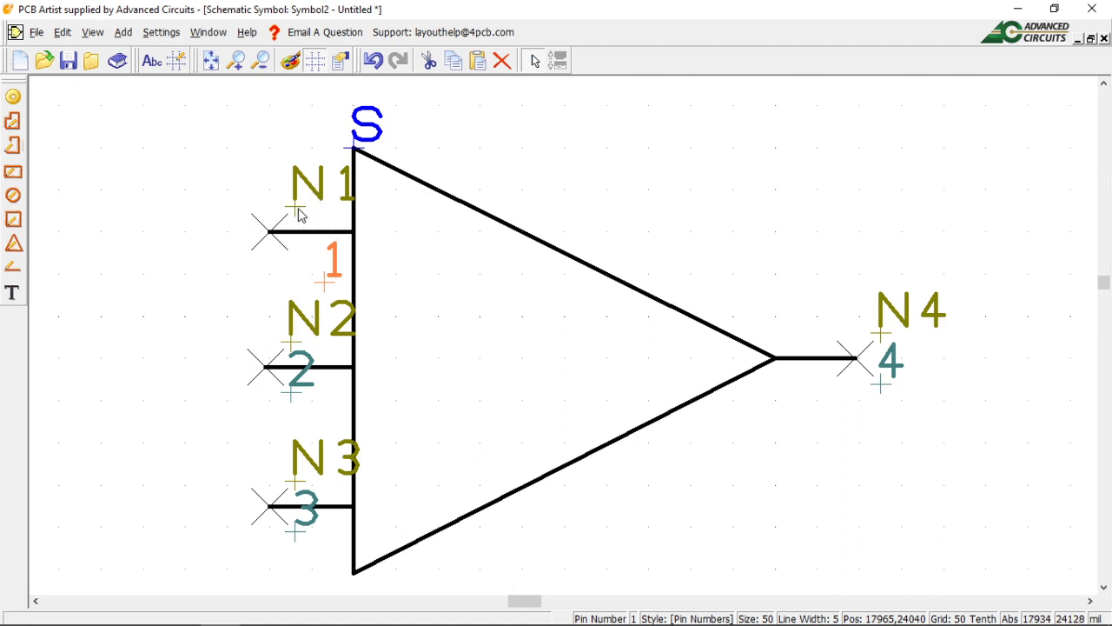
{"action": "left_click_drag", "start_coordinate": [294, 212], "coordinate": [244, 203]}
{"action": "left_click_drag", "start_coordinate": [294, 348], "coordinate": [240, 339]}
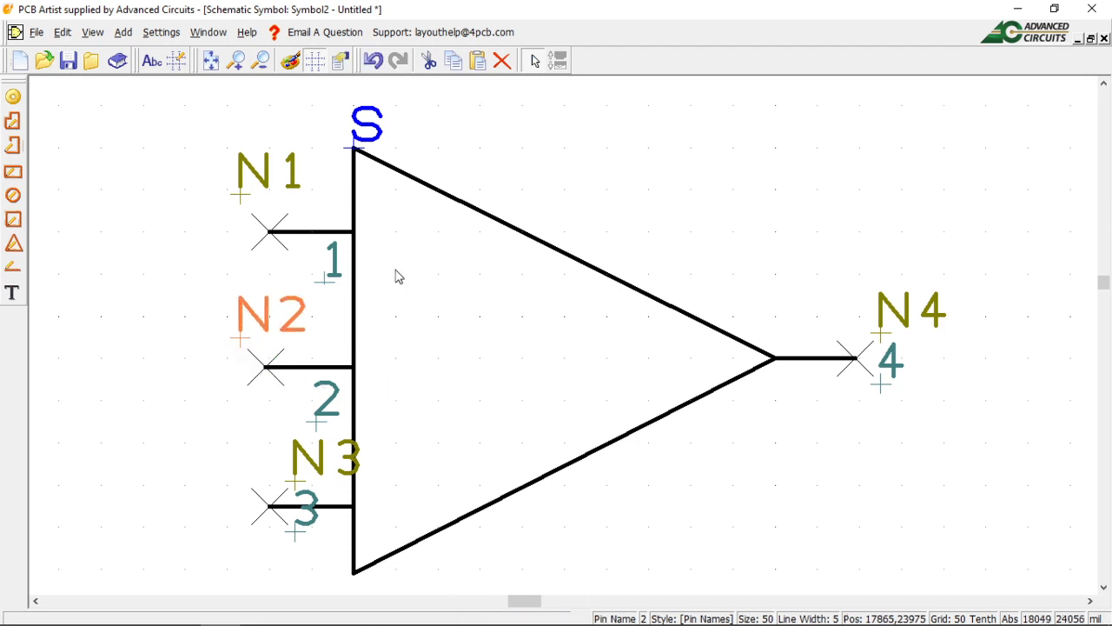
{"action": "left_click_drag", "start_coordinate": [303, 485], "coordinate": [239, 477]}
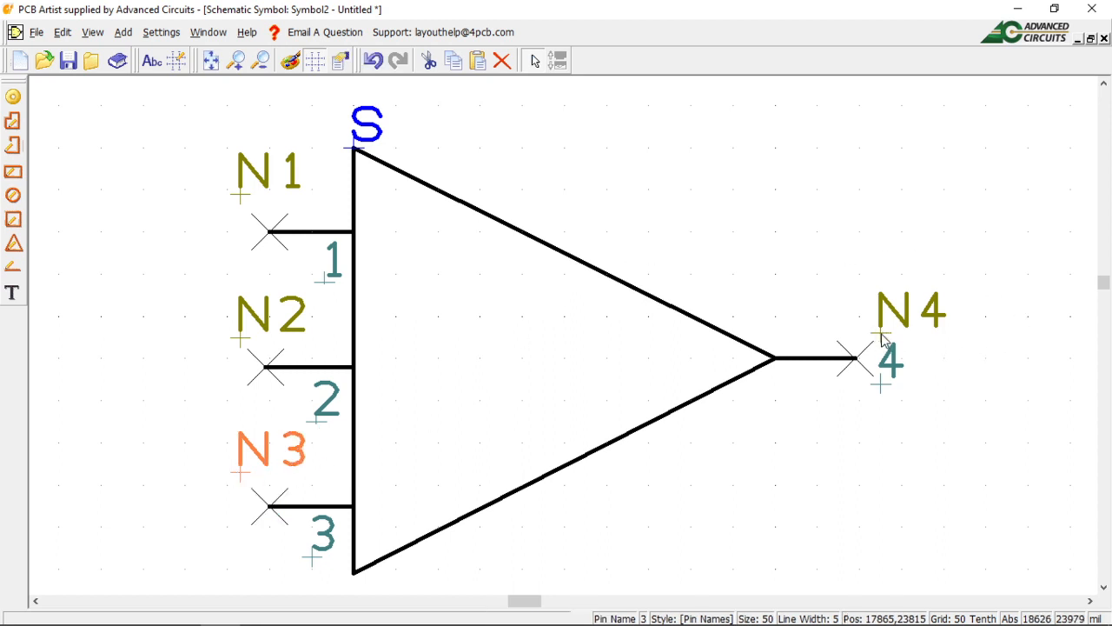
{"action": "left_click_drag", "start_coordinate": [883, 339], "coordinate": [781, 368]}
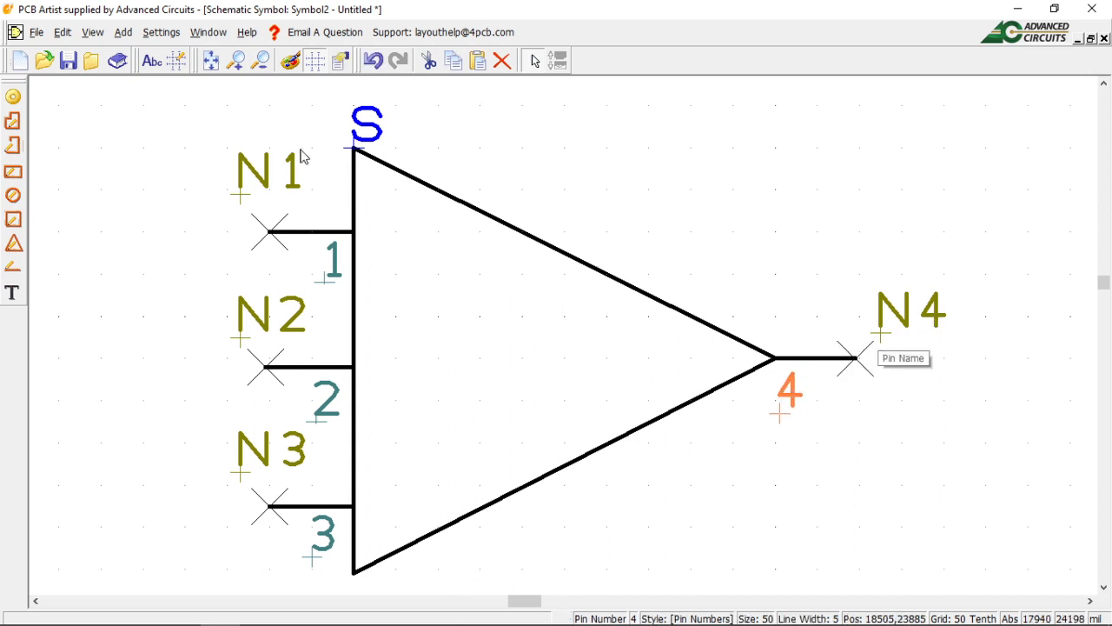
{"action": "left_click_drag", "start_coordinate": [244, 200], "coordinate": [383, 255]}
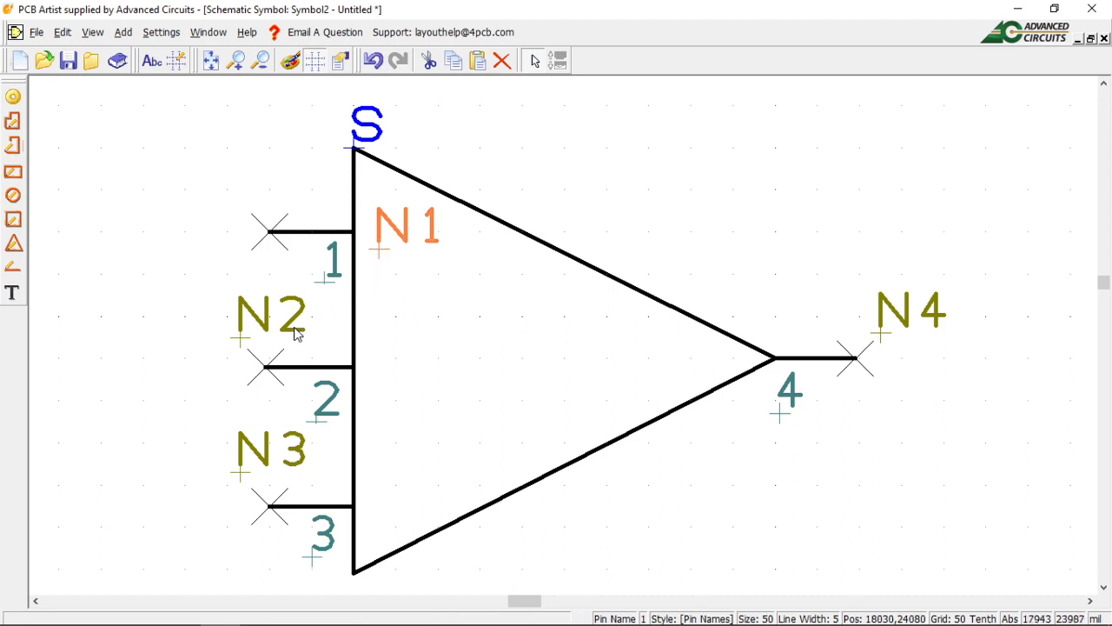
Drag N2 and N3 beside their pins inside the triangle, N4 near the tip, and nudge N1 lower.
{"action": "left_click_drag", "start_coordinate": [245, 346], "coordinate": [371, 378]}
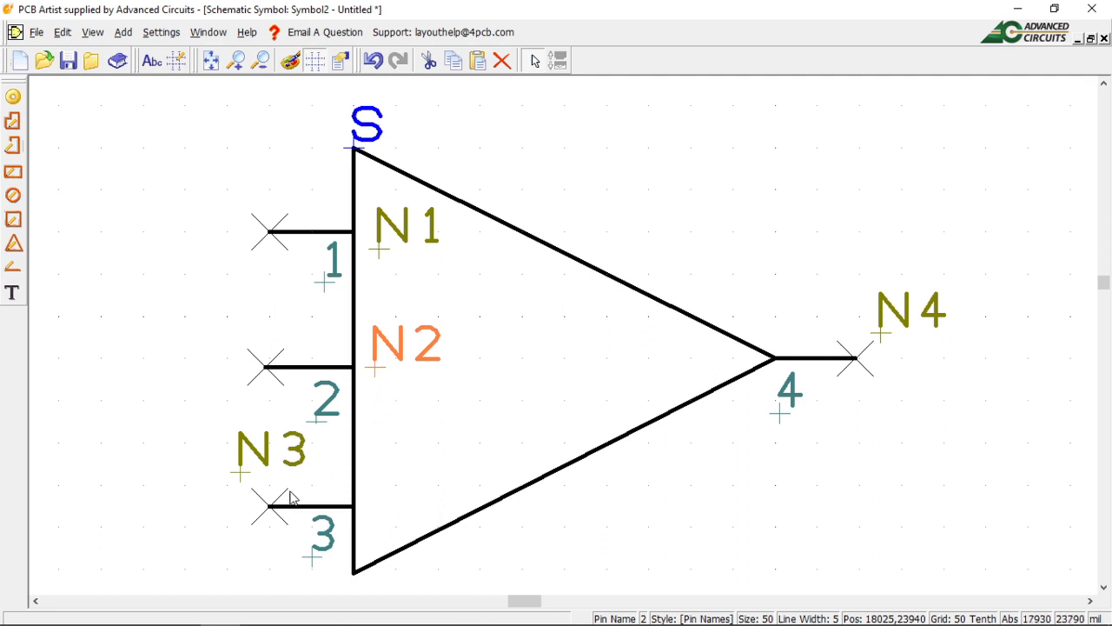
{"action": "left_click_drag", "start_coordinate": [243, 477], "coordinate": [382, 514]}
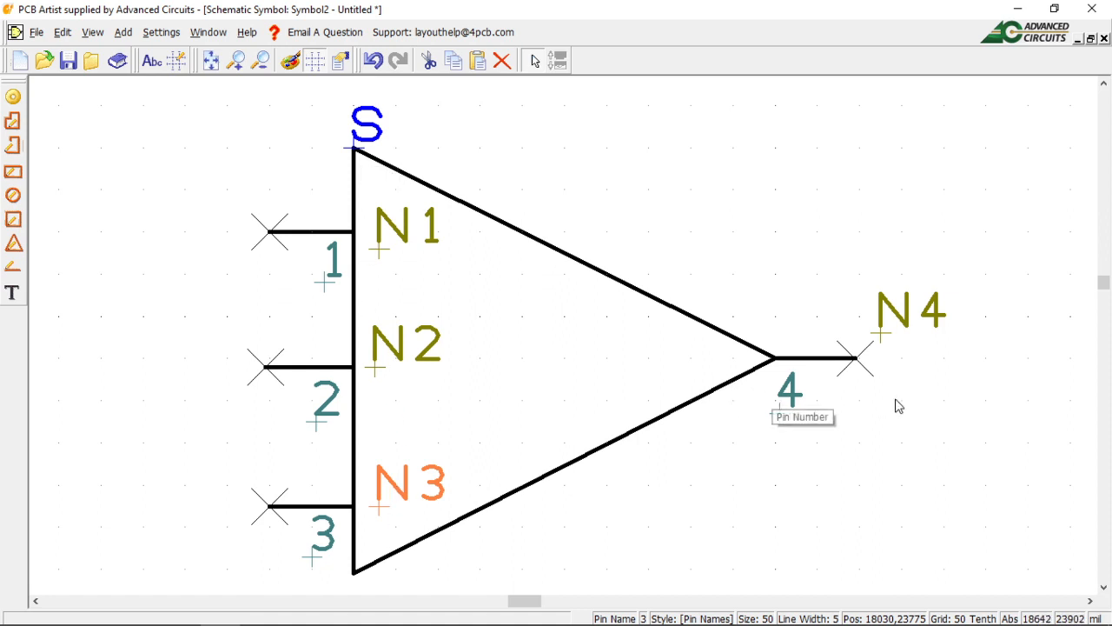
{"action": "left_click_drag", "start_coordinate": [881, 339], "coordinate": [645, 382]}
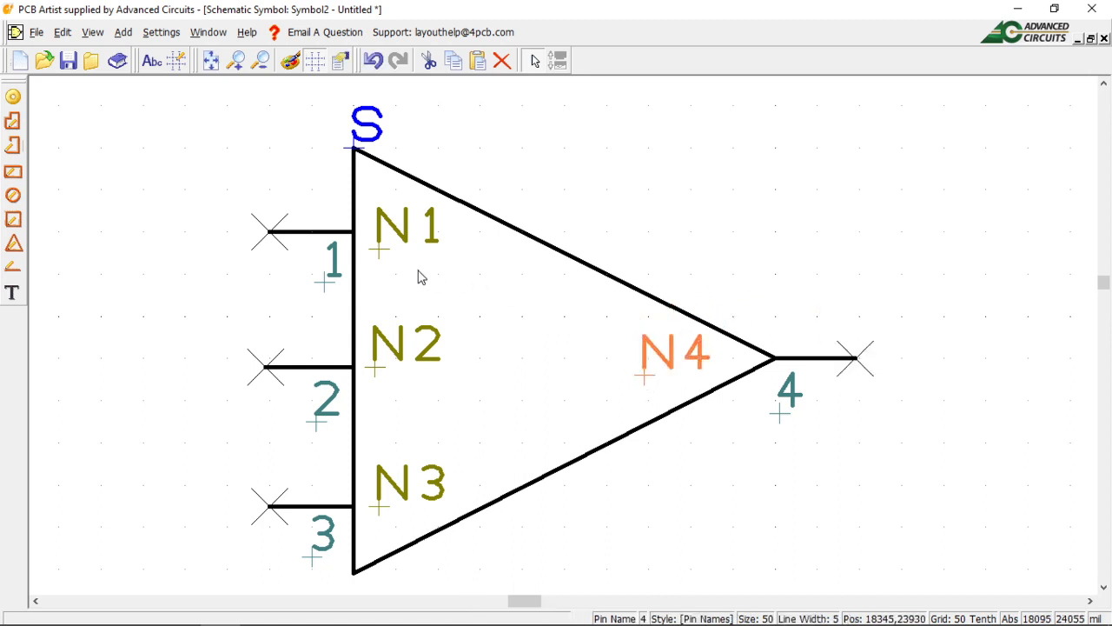
{"action": "left_click_drag", "start_coordinate": [379, 255], "coordinate": [380, 276]}
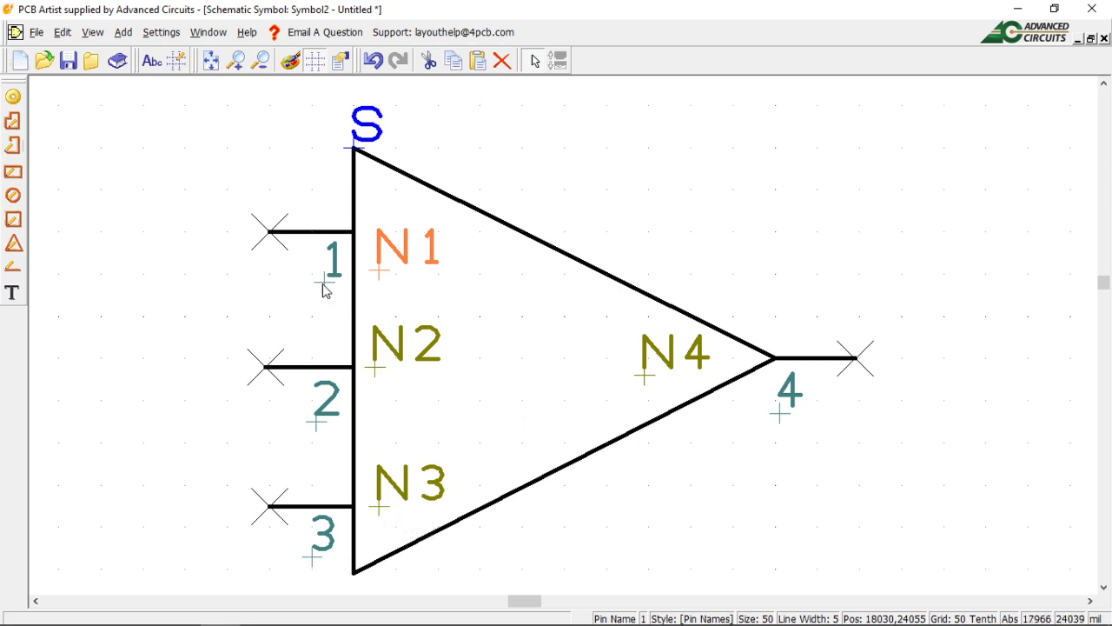
Move pin numbers 1, 2 and 3 left under their pin lines, then nudge N2 down and N3 up.
{"action": "left_click_drag", "start_coordinate": [322, 286], "coordinate": [298, 298]}
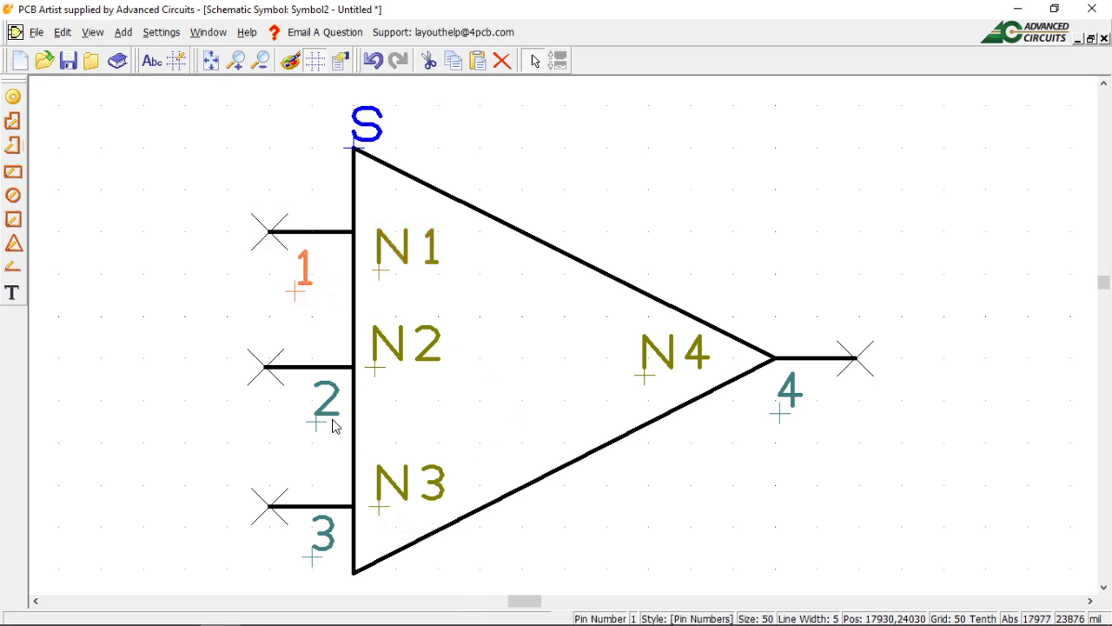
{"action": "left_click_drag", "start_coordinate": [316, 422], "coordinate": [297, 435]}
{"action": "left_click", "coordinate": [297, 435]}
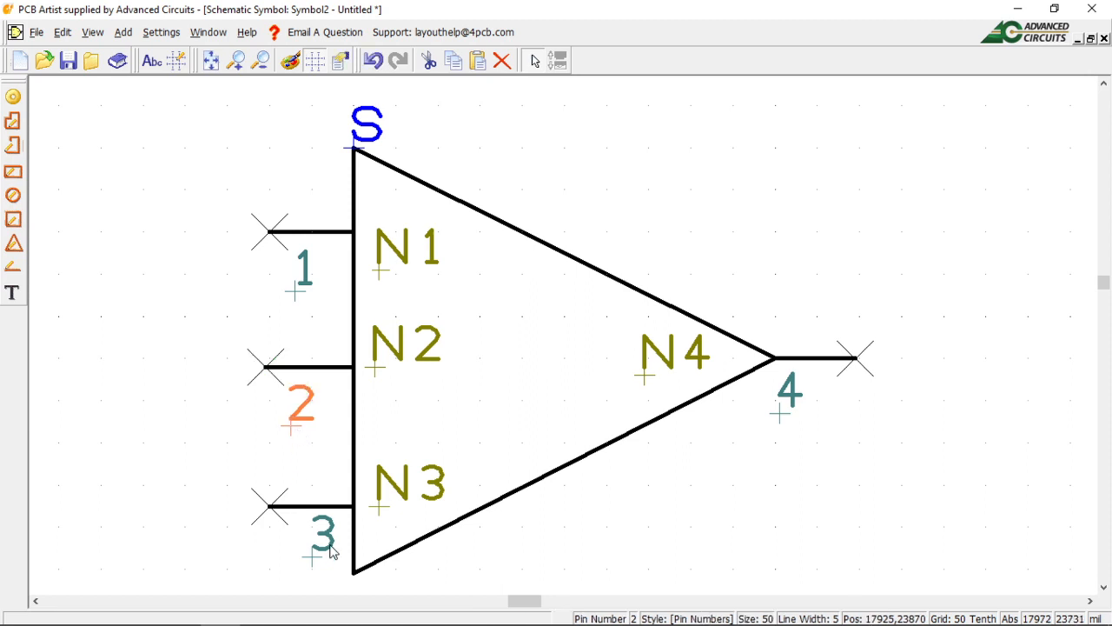
{"action": "left_click_drag", "start_coordinate": [313, 560], "coordinate": [300, 569]}
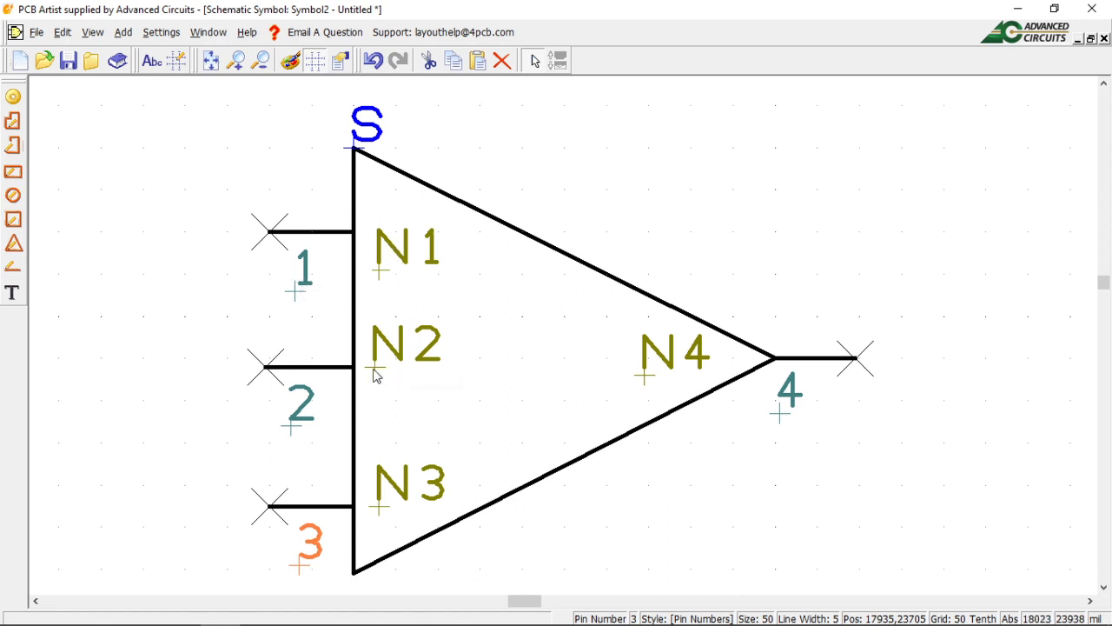
{"action": "left_click_drag", "start_coordinate": [374, 375], "coordinate": [377, 397]}
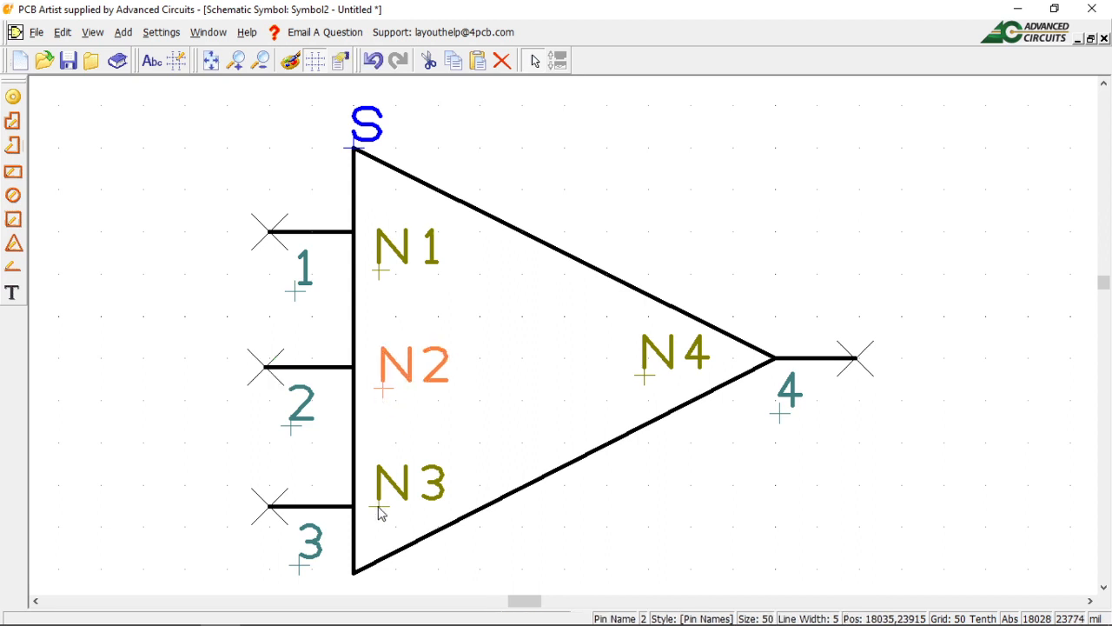
{"action": "left_click_drag", "start_coordinate": [378, 508], "coordinate": [379, 497]}
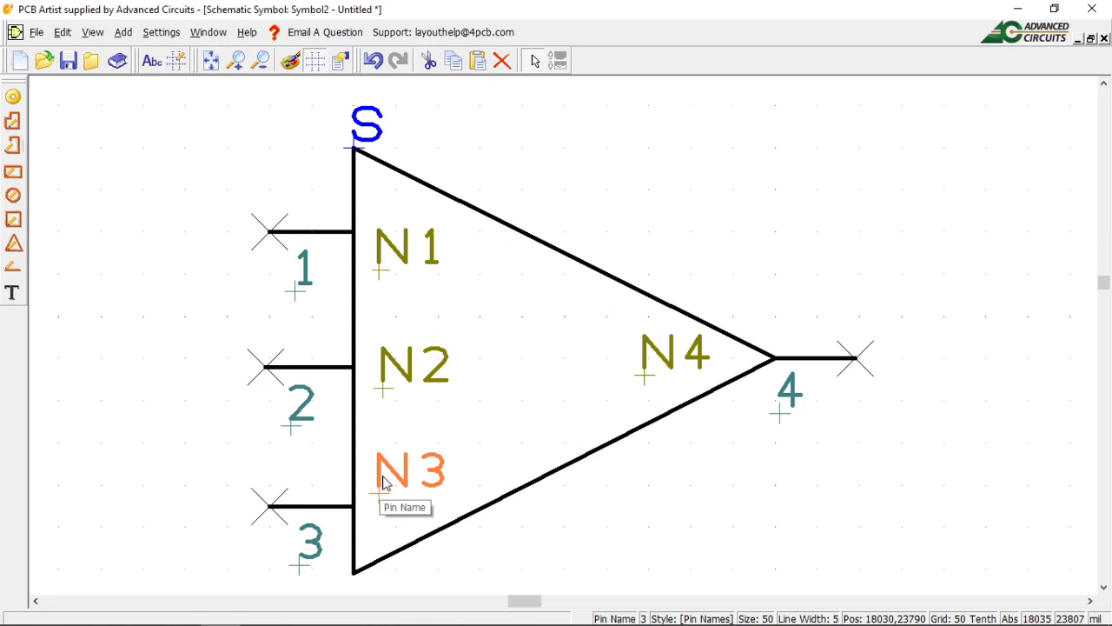
Drag the symbol origin marker from the triangle's top corner onto pin 1's outer end.
{"action": "left_click", "coordinate": [360, 142]}
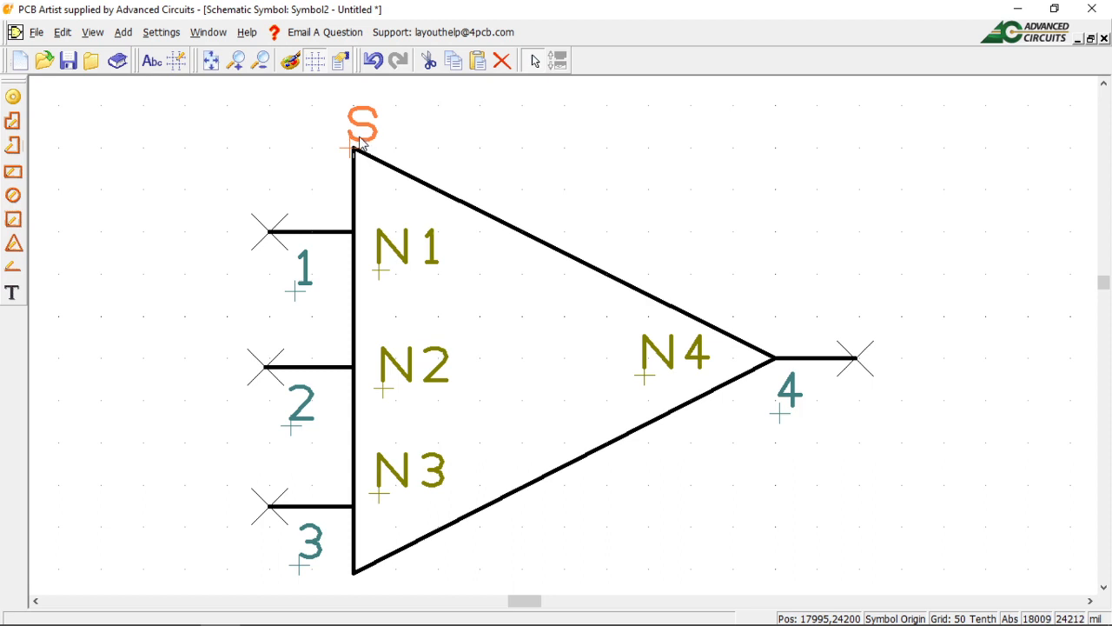
{"action": "left_click_drag", "start_coordinate": [360, 141], "coordinate": [280, 226]}
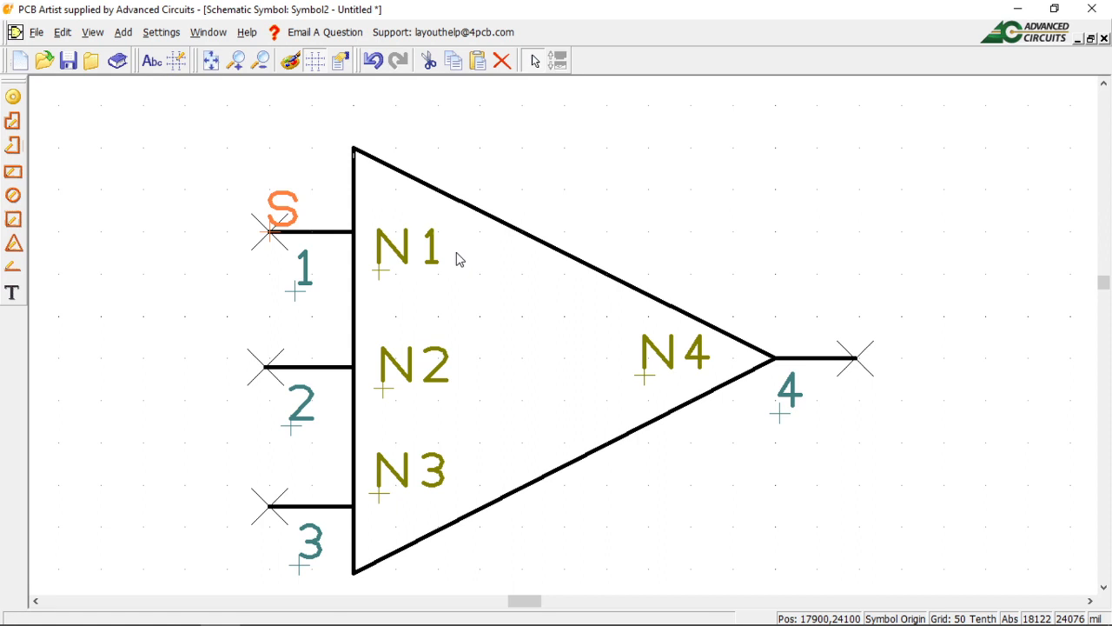
Open and confirm the pin name properties of N1, N2 and N3 in turn.
{"action": "right_click", "coordinate": [402, 266]}
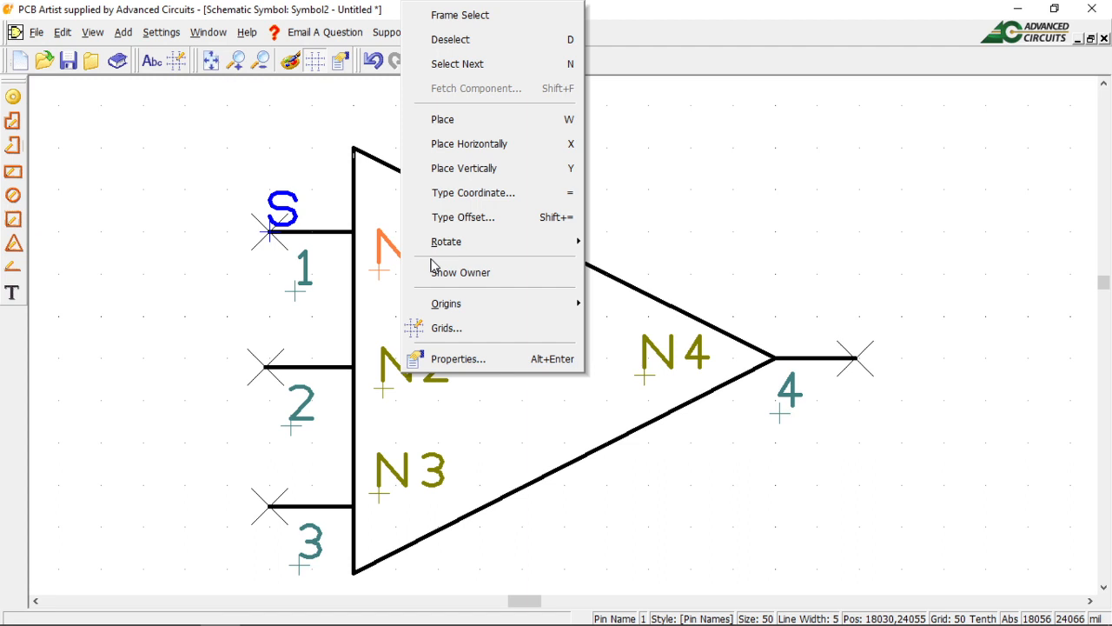
{"action": "left_click", "coordinate": [458, 365]}
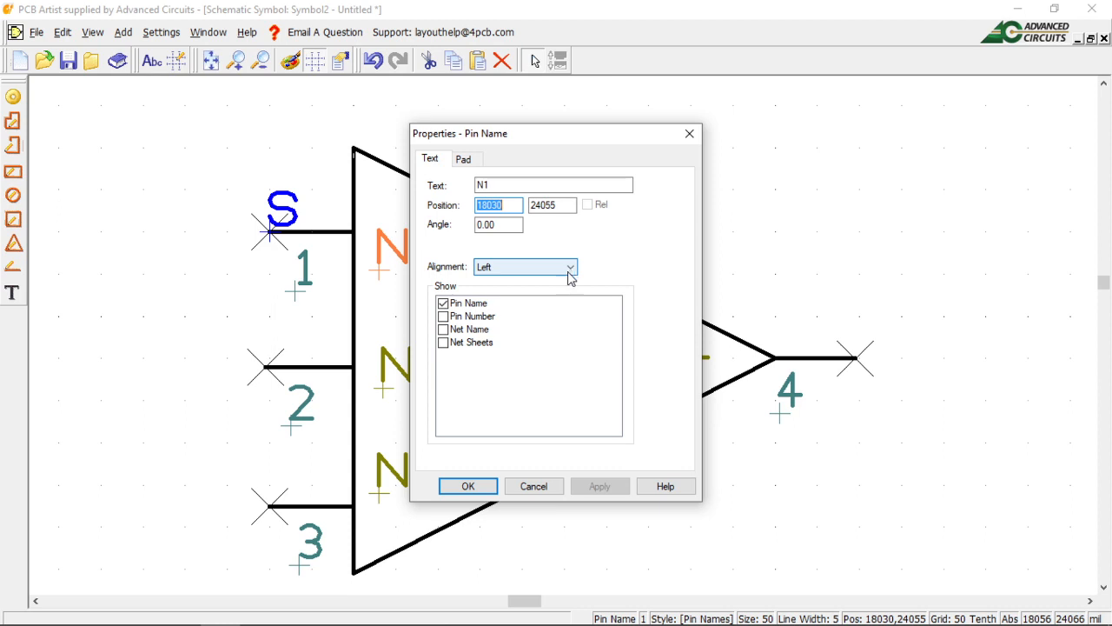
{"action": "left_click", "coordinate": [470, 485]}
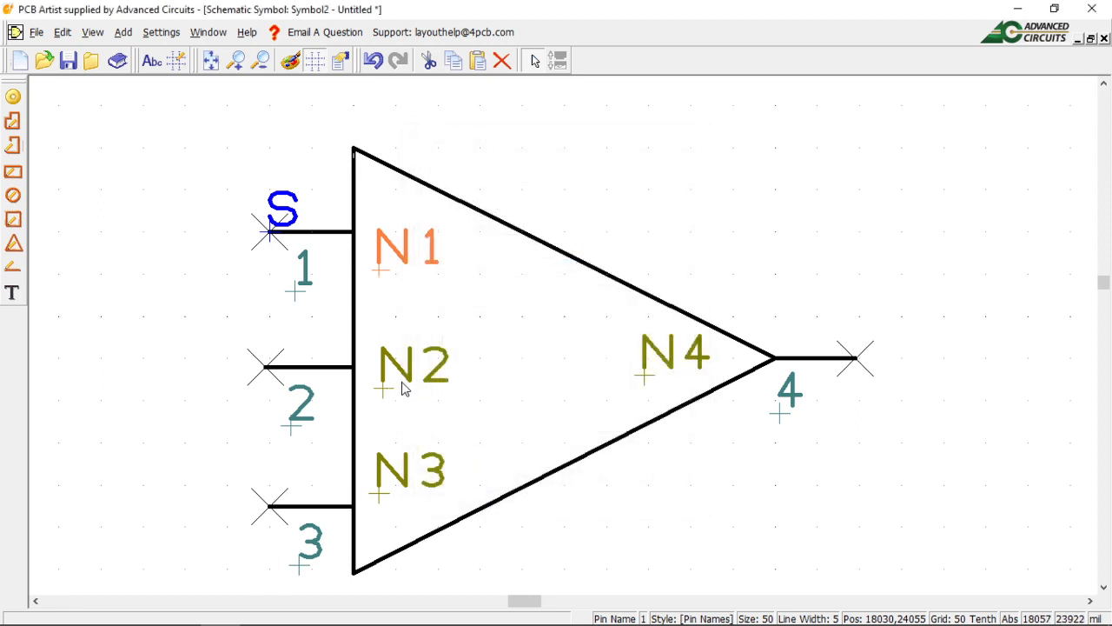
{"action": "right_click", "coordinate": [408, 382]}
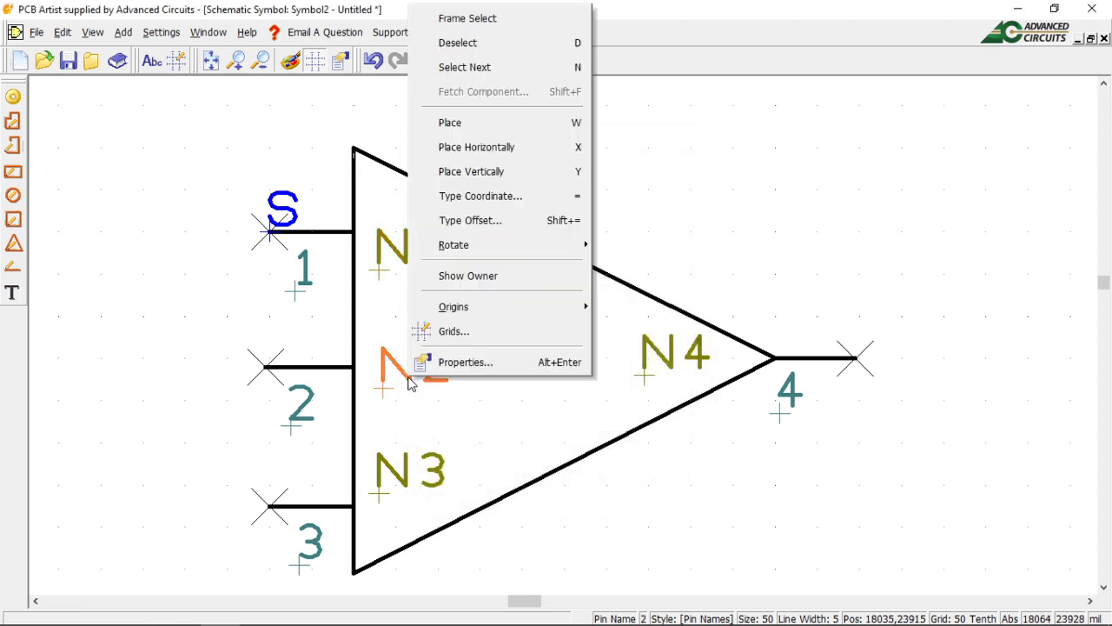
{"action": "left_click", "coordinate": [477, 363]}
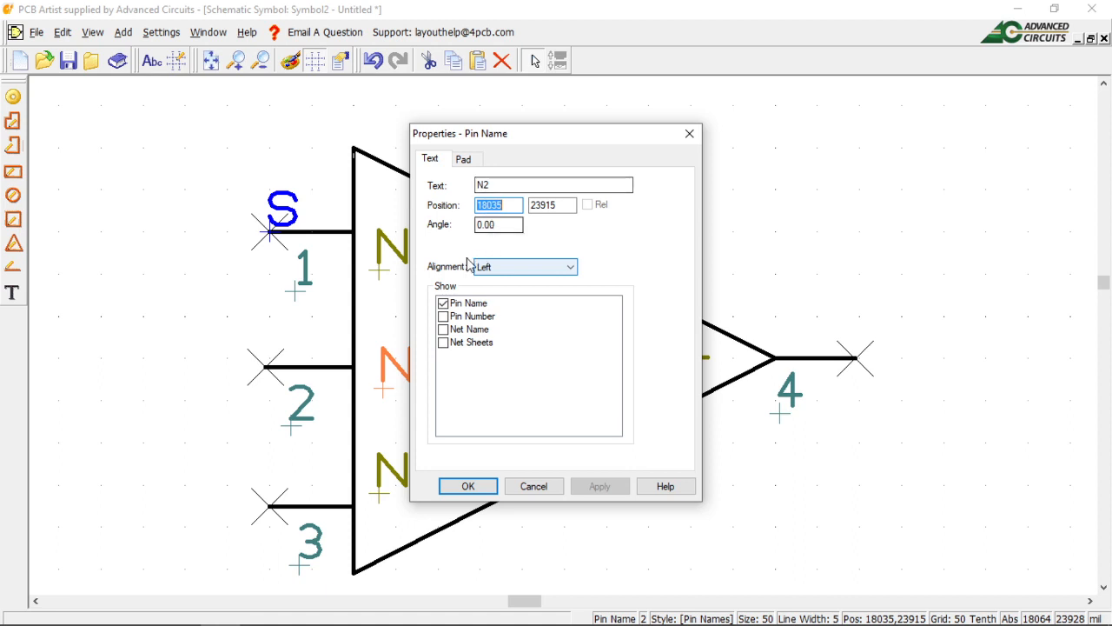
{"action": "left_click", "coordinate": [463, 486]}
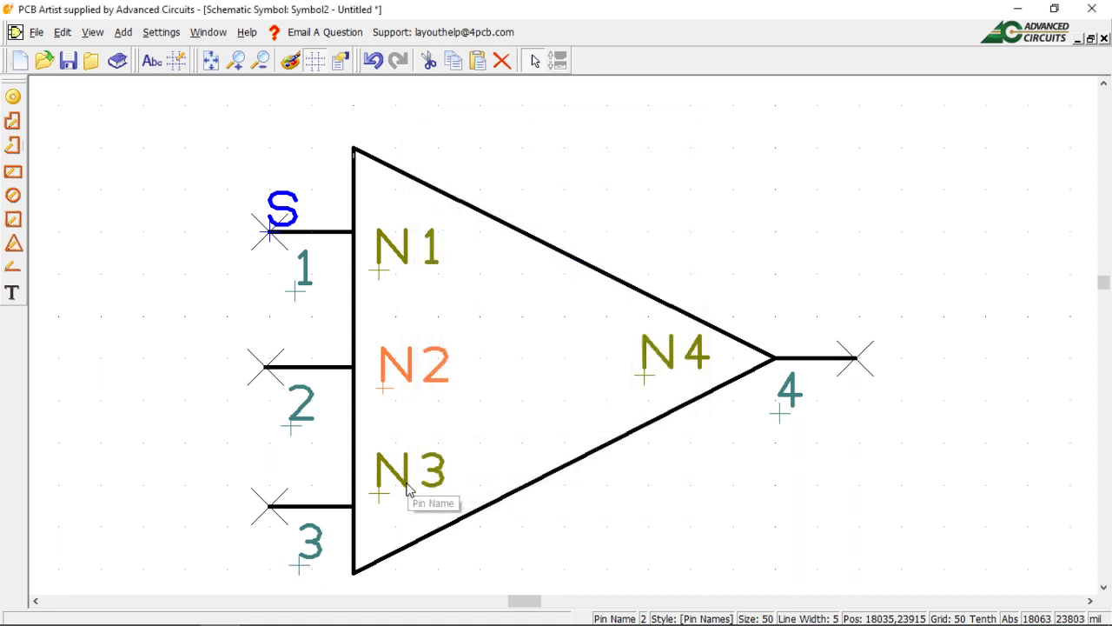
{"action": "right_click", "coordinate": [411, 485]}
{"action": "left_click", "coordinate": [466, 470]}
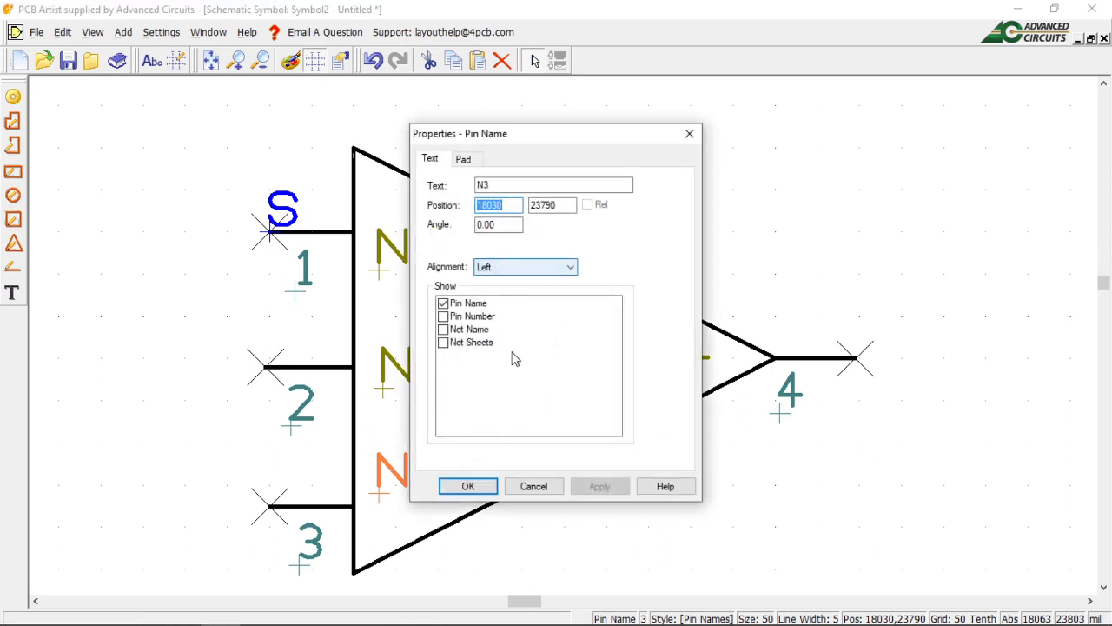
{"action": "left_click", "coordinate": [474, 486]}
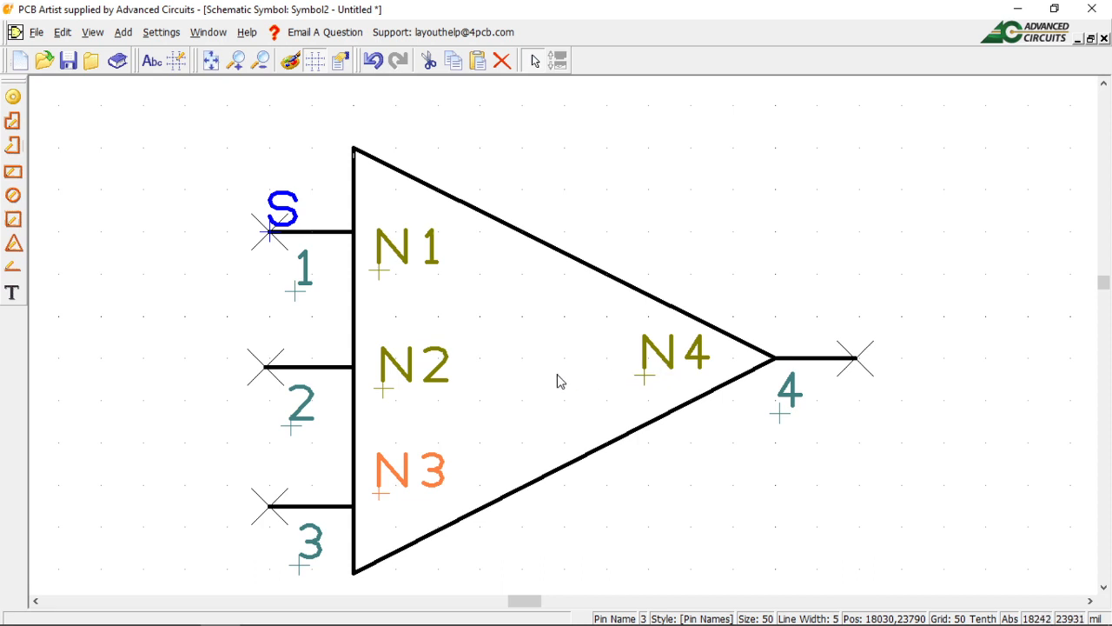
Set the N4 pin name's alignment to Right and place the label inside the triangle near its tip.
{"action": "right_click", "coordinate": [645, 379]}
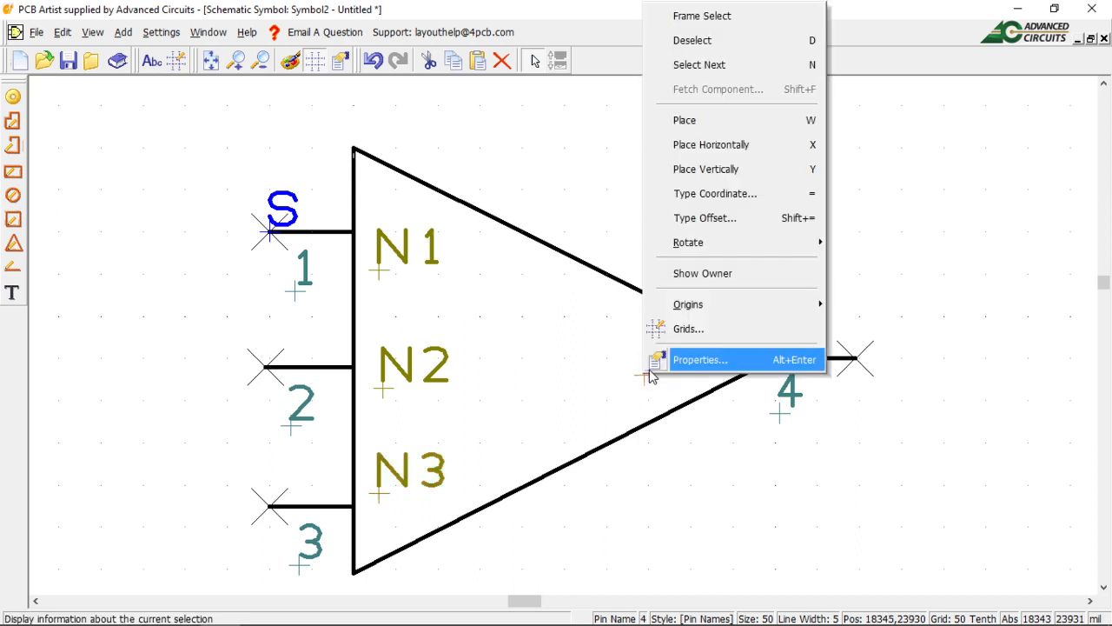
{"action": "left_click", "coordinate": [671, 362]}
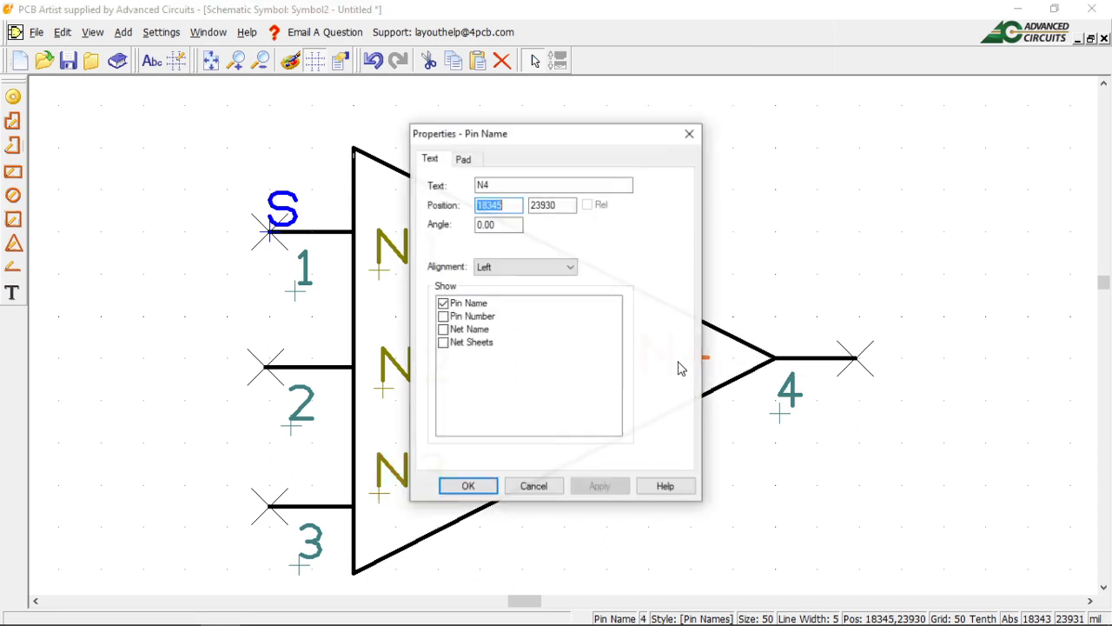
{"action": "left_click", "coordinate": [571, 268]}
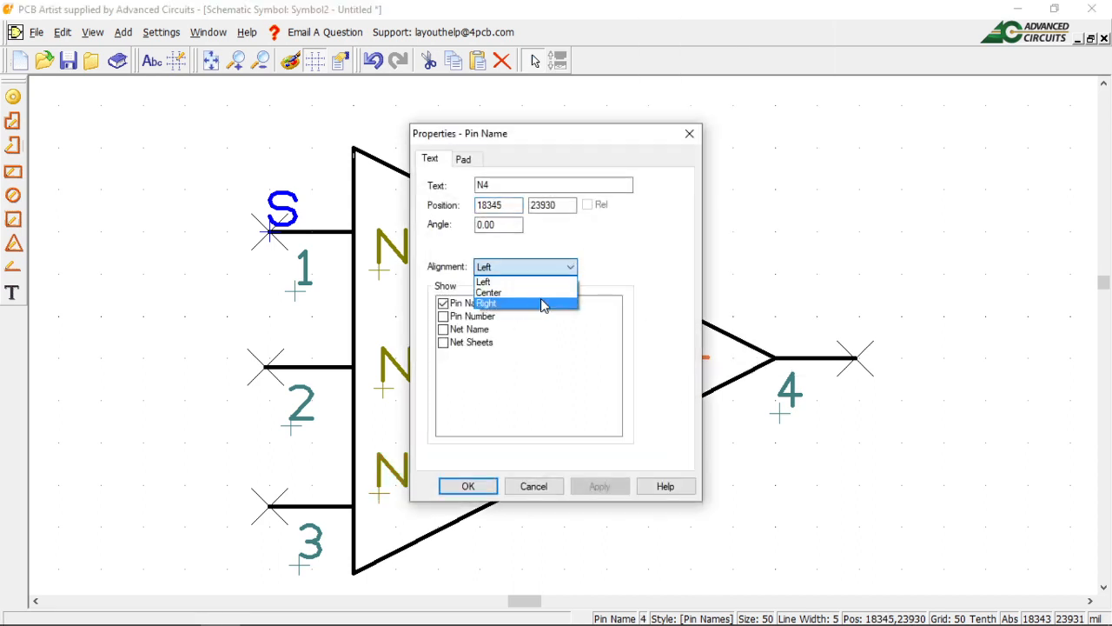
{"action": "left_click", "coordinate": [544, 303]}
{"action": "left_click", "coordinate": [572, 269]}
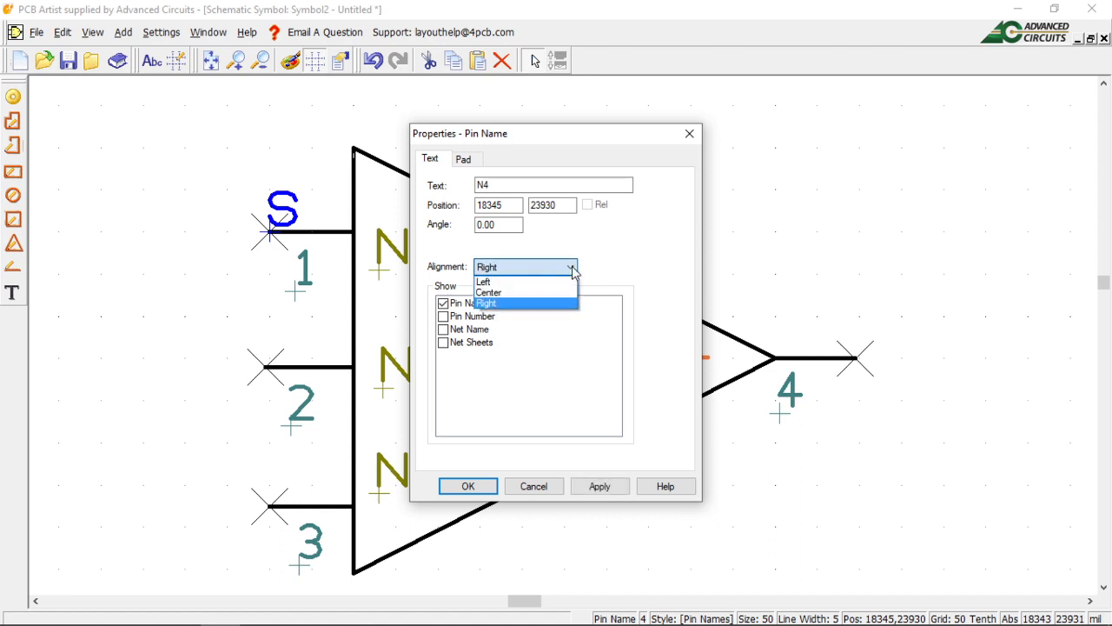
{"action": "left_click", "coordinate": [574, 269]}
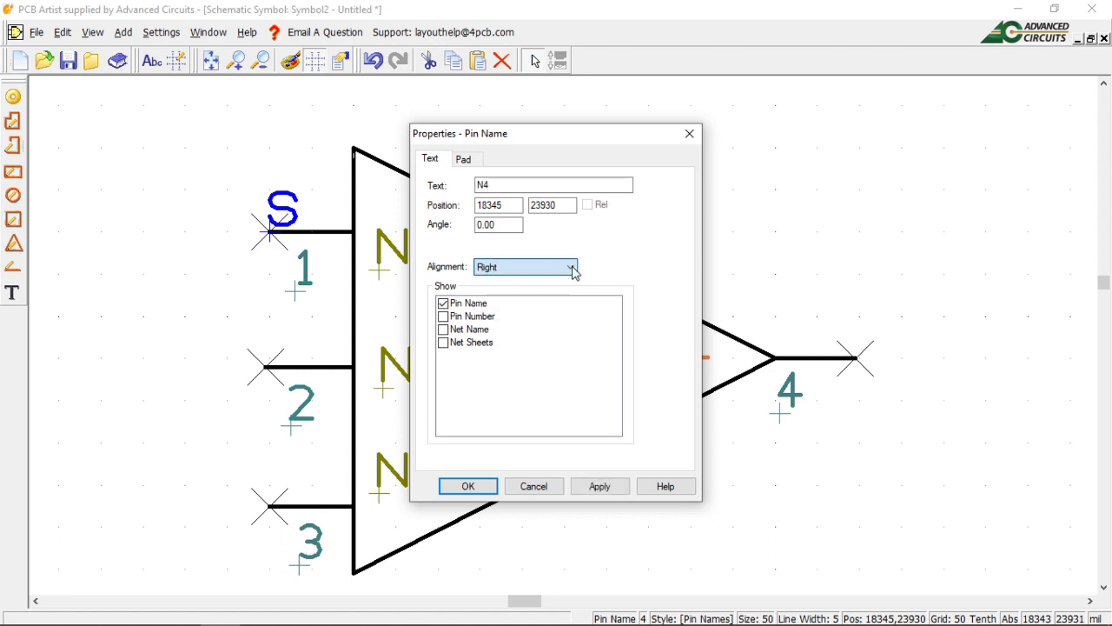
{"action": "left_click", "coordinate": [602, 488]}
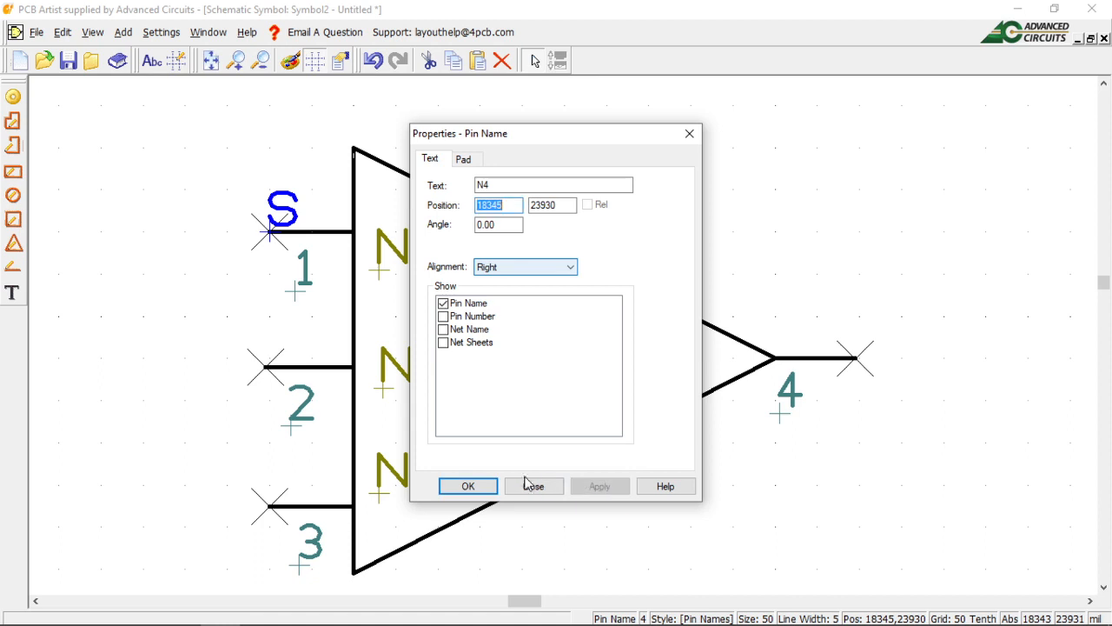
{"action": "left_click", "coordinate": [468, 487]}
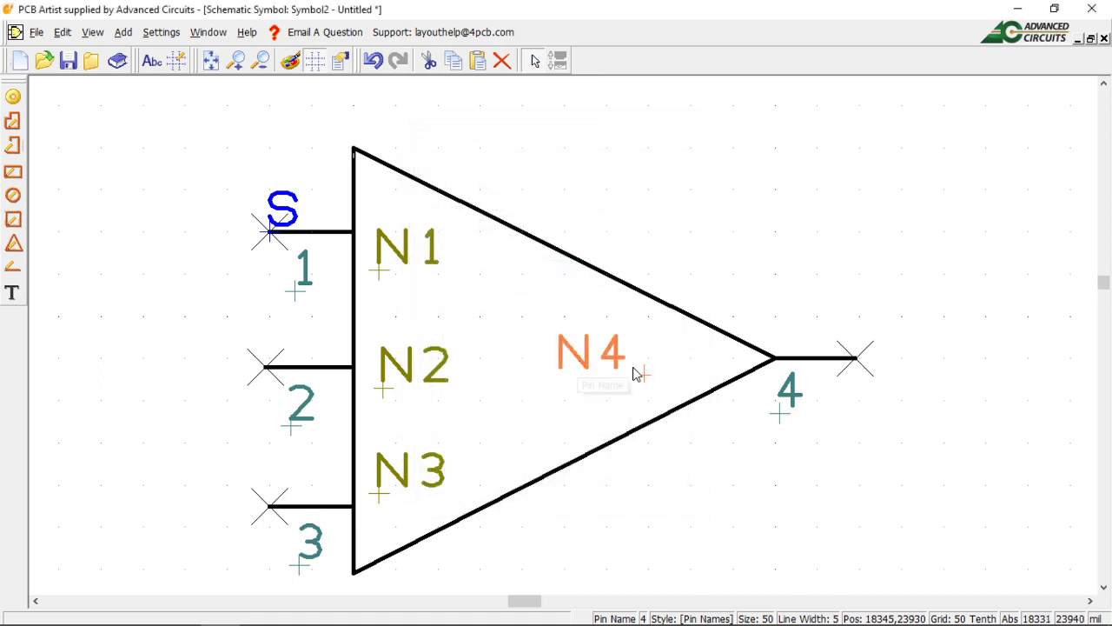
{"action": "left_click_drag", "start_coordinate": [642, 376], "coordinate": [719, 372]}
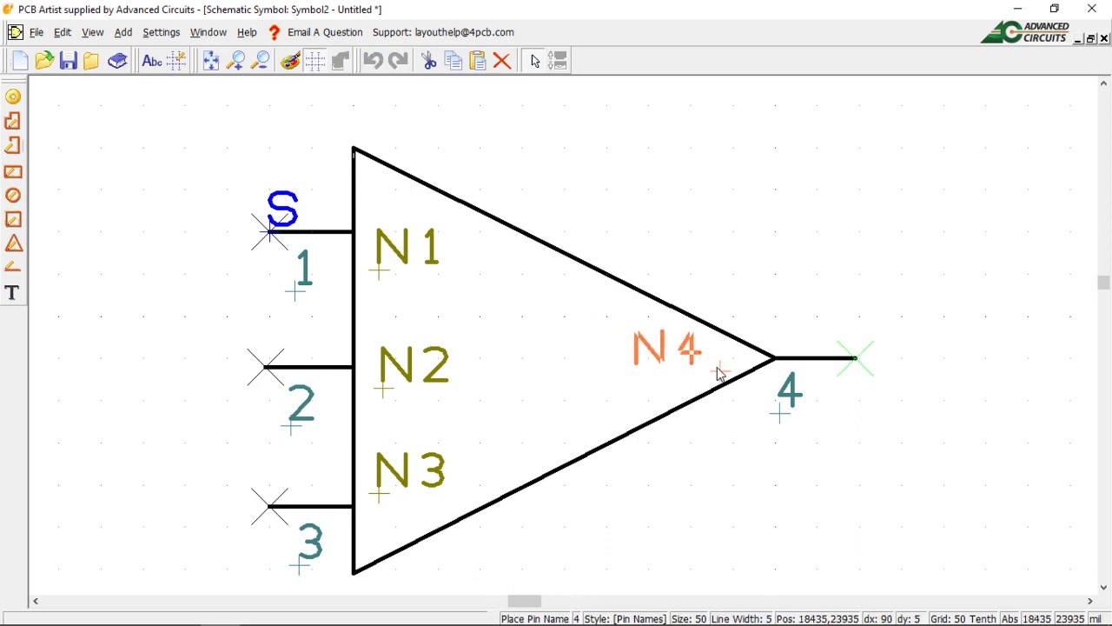
{"action": "left_click", "coordinate": [718, 372]}
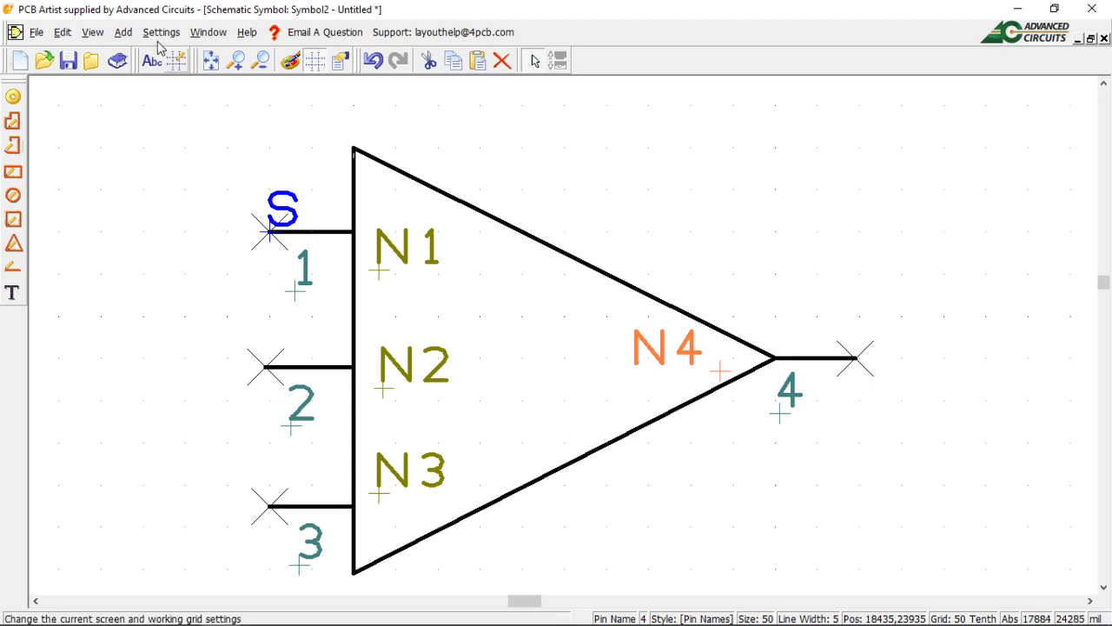
Add the reference name R below the triangle, nudge it slightly higher, and pick up pin number 4.
{"action": "left_click", "coordinate": [124, 33]}
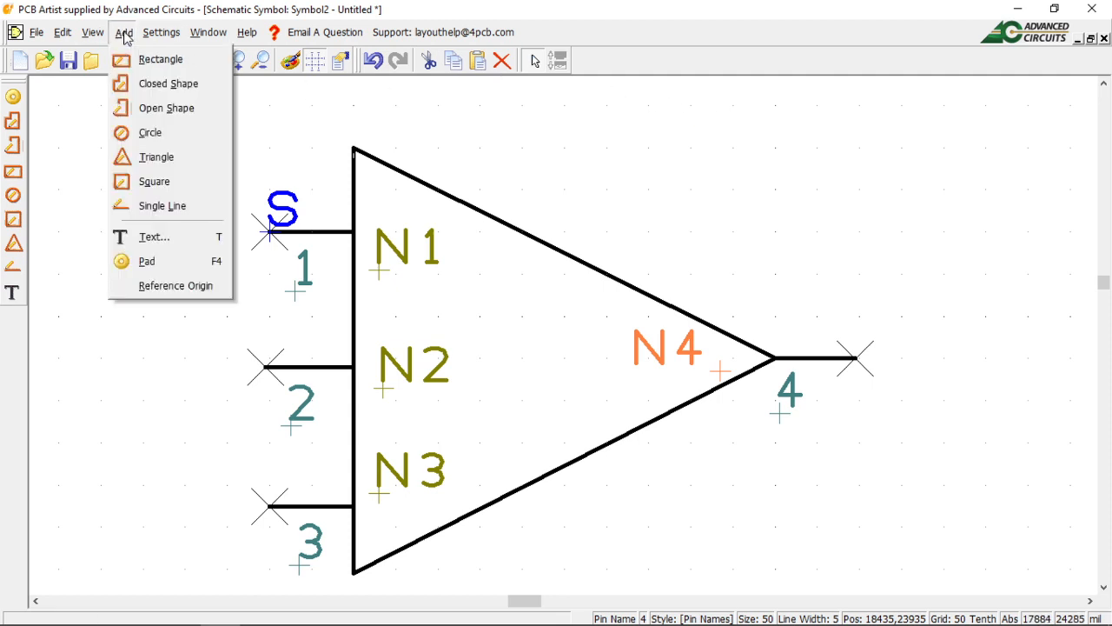
{"action": "left_click", "coordinate": [191, 286]}
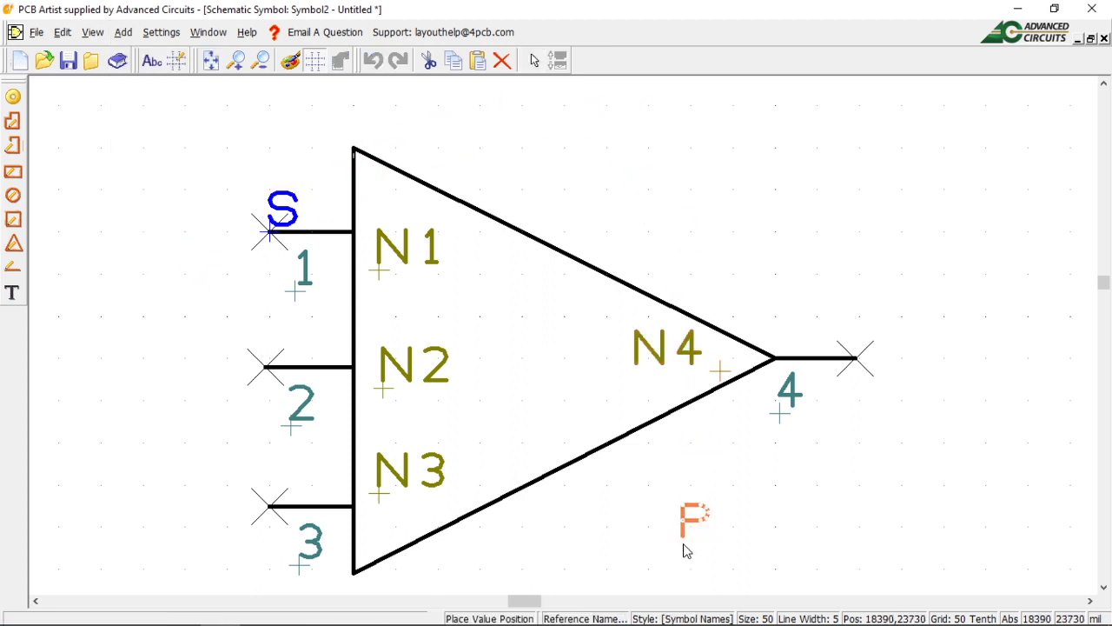
{"action": "left_click", "coordinate": [670, 526]}
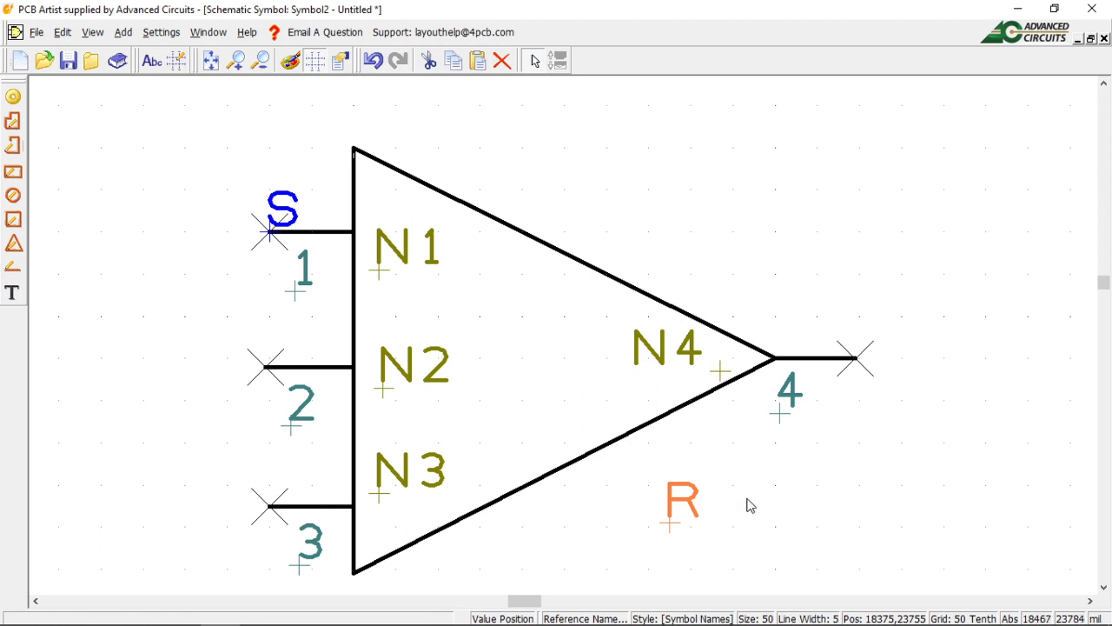
{"action": "left_click", "coordinate": [670, 525]}
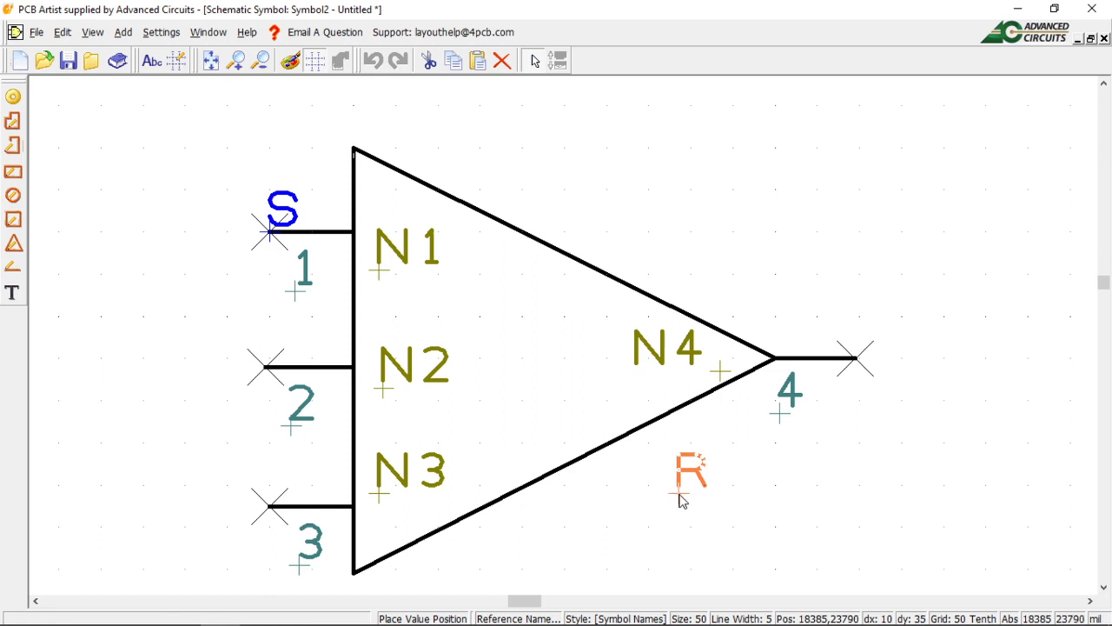
{"action": "left_click", "coordinate": [671, 506]}
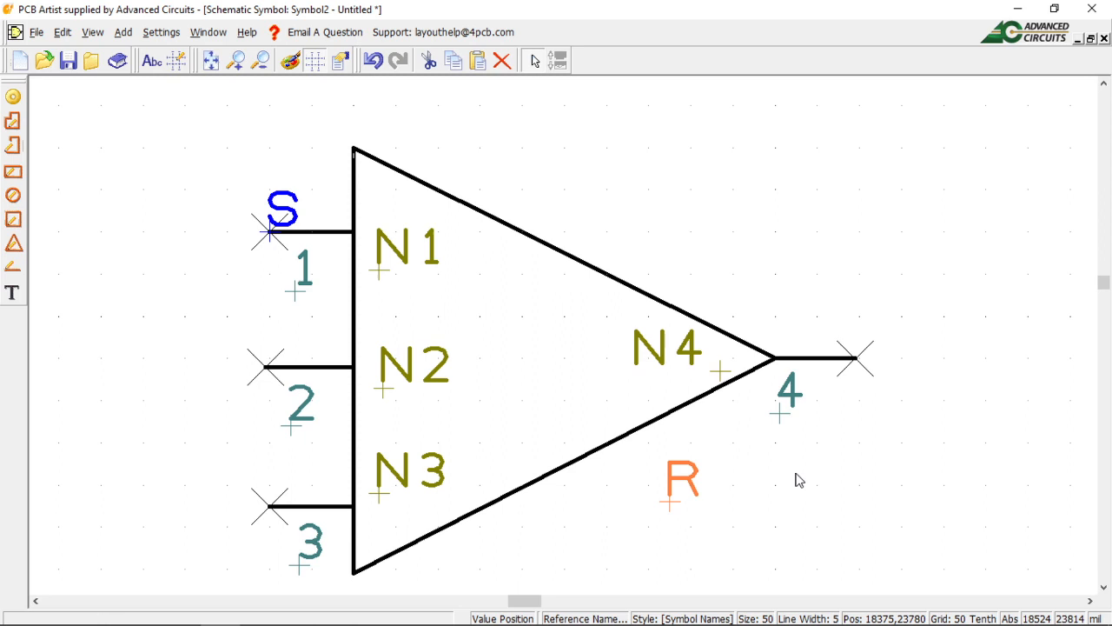
{"action": "left_click", "coordinate": [778, 420]}
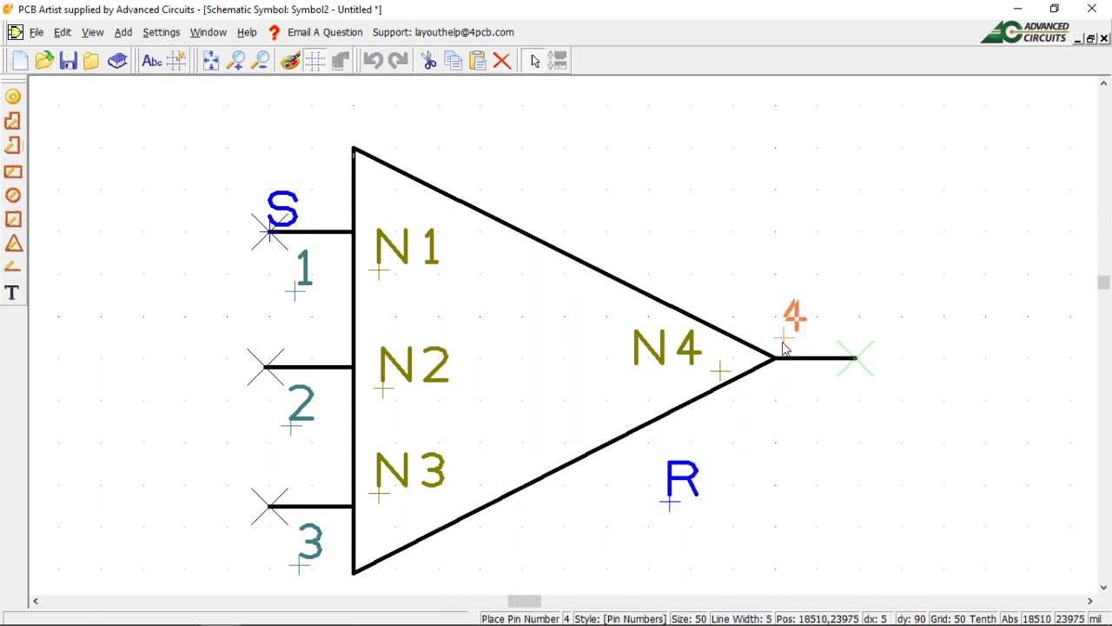
Drop pin number 4 above the output lead, then move R and confirm its properties at 18440, 23820.
{"action": "left_click", "coordinate": [780, 342]}
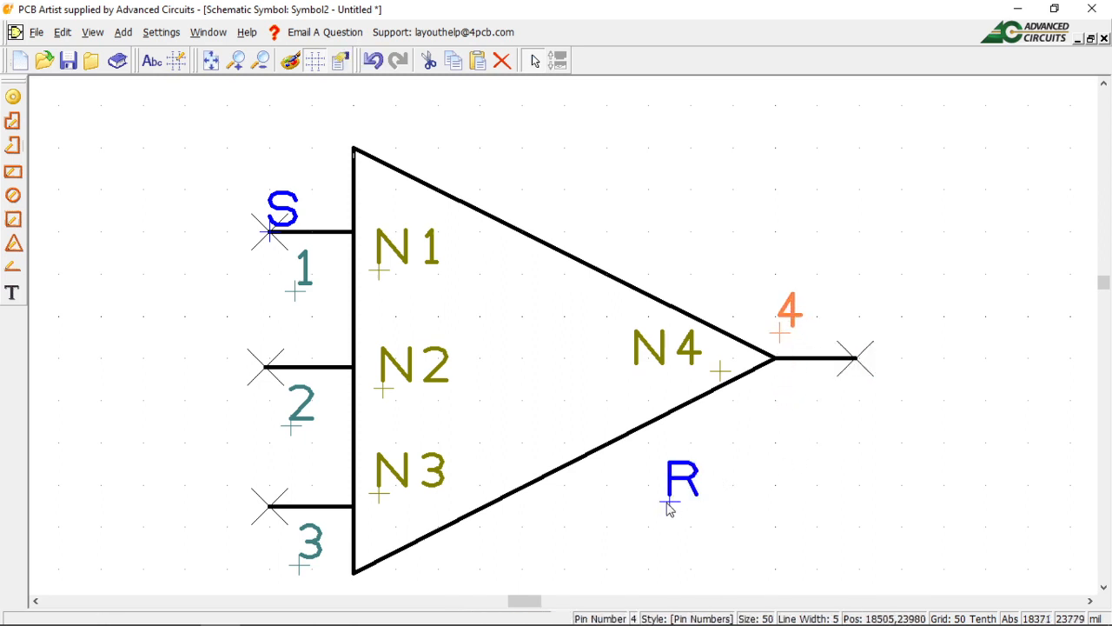
{"action": "left_click", "coordinate": [670, 507]}
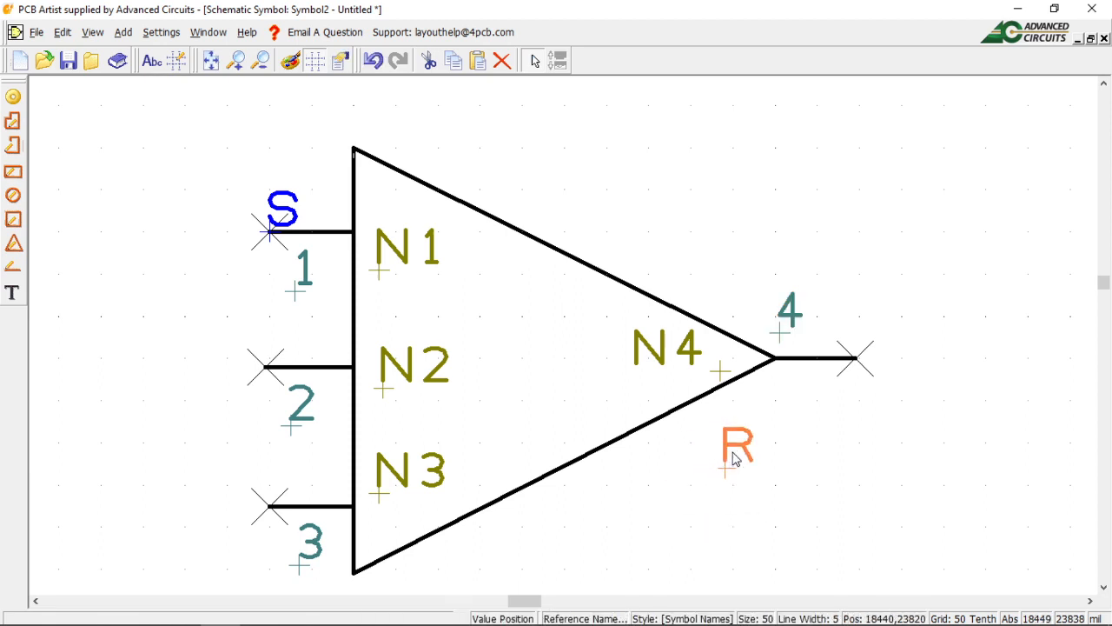
{"action": "right_click", "coordinate": [734, 452]}
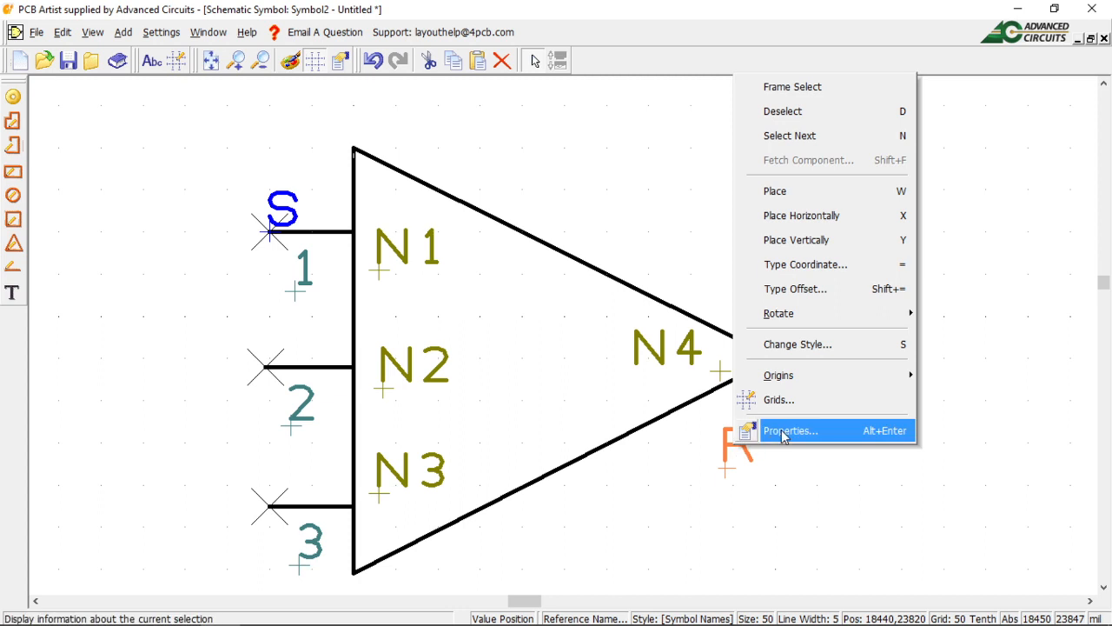
{"action": "left_click", "coordinate": [785, 431]}
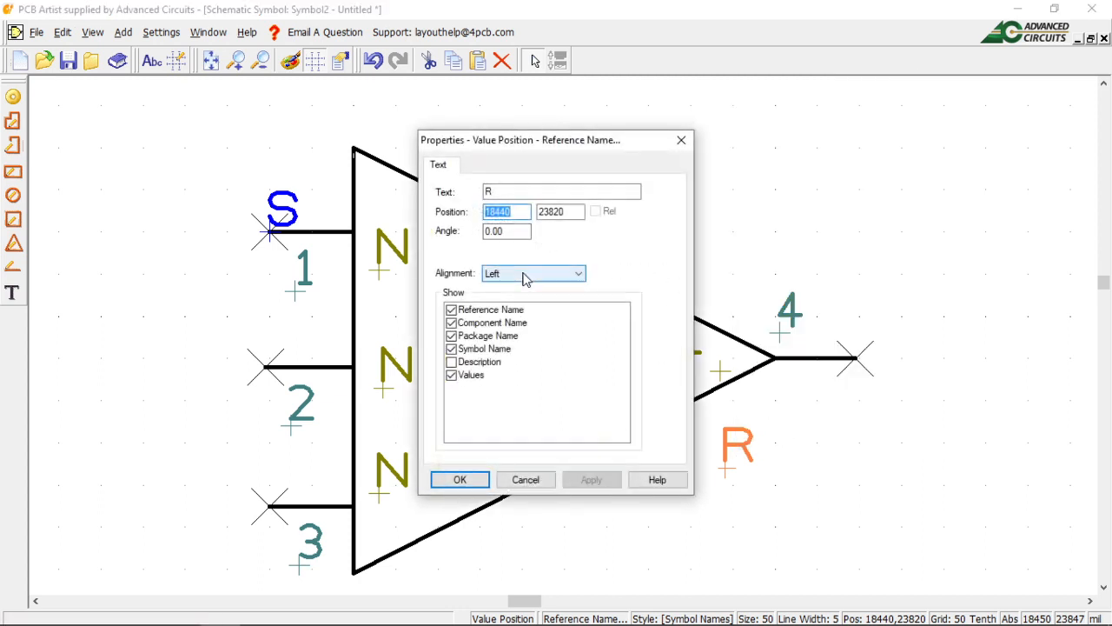
{"action": "left_click", "coordinate": [472, 483]}
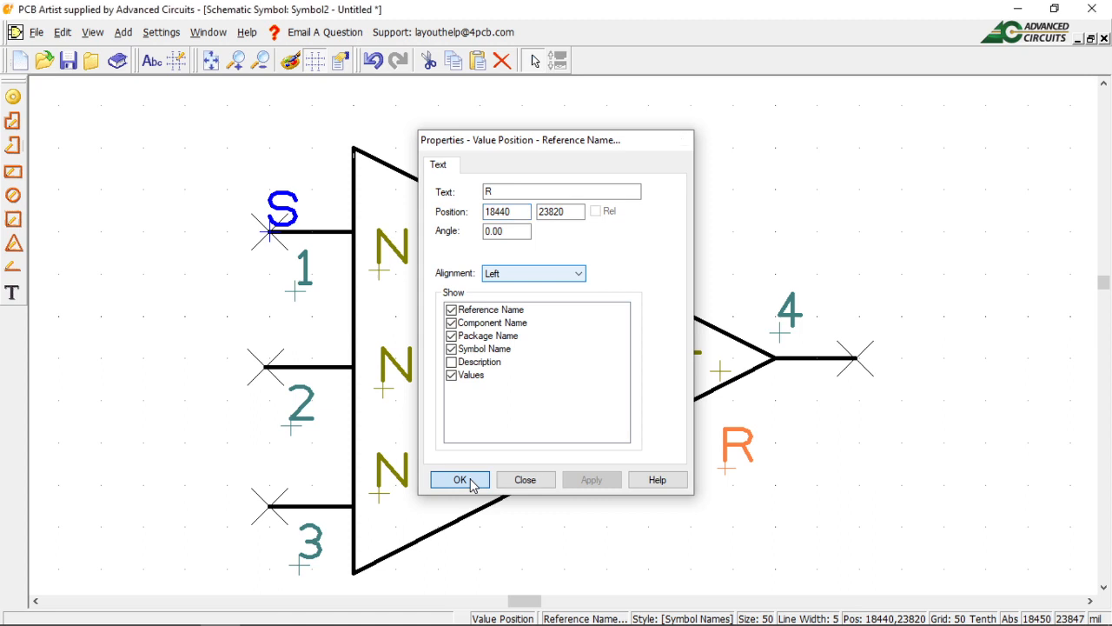
{"action": "right_click", "coordinate": [747, 453]}
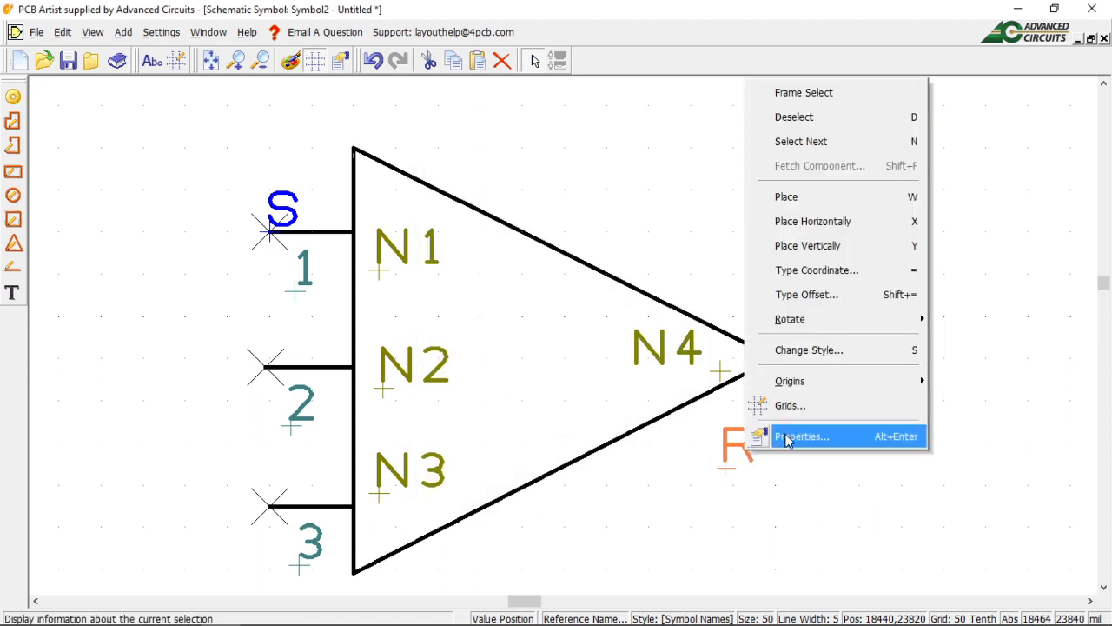
{"action": "left_click", "coordinate": [787, 436]}
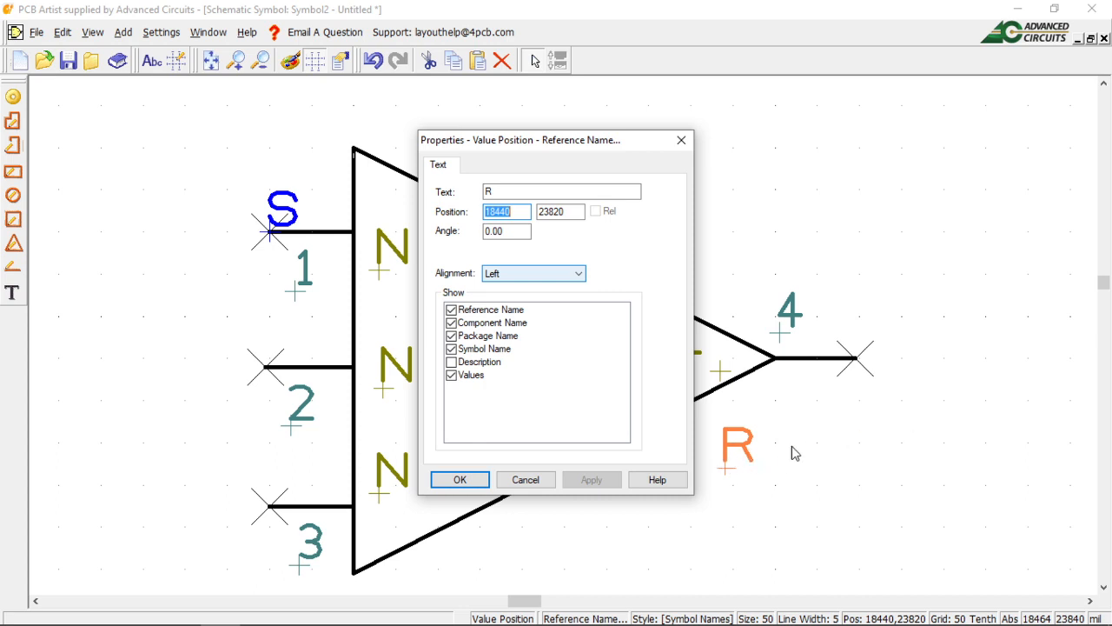
{"action": "left_click", "coordinate": [474, 484]}
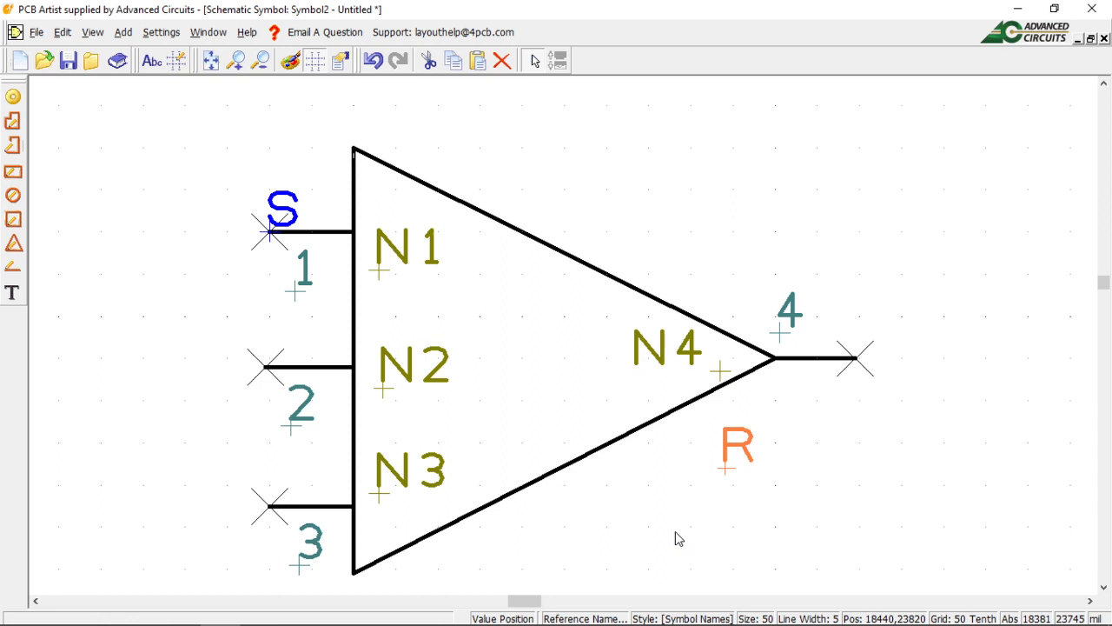
Save the symbol from the File menu with Symbol Name OPAMP_1, keeping Library Tutorial.
{"action": "left_click", "coordinate": [37, 34]}
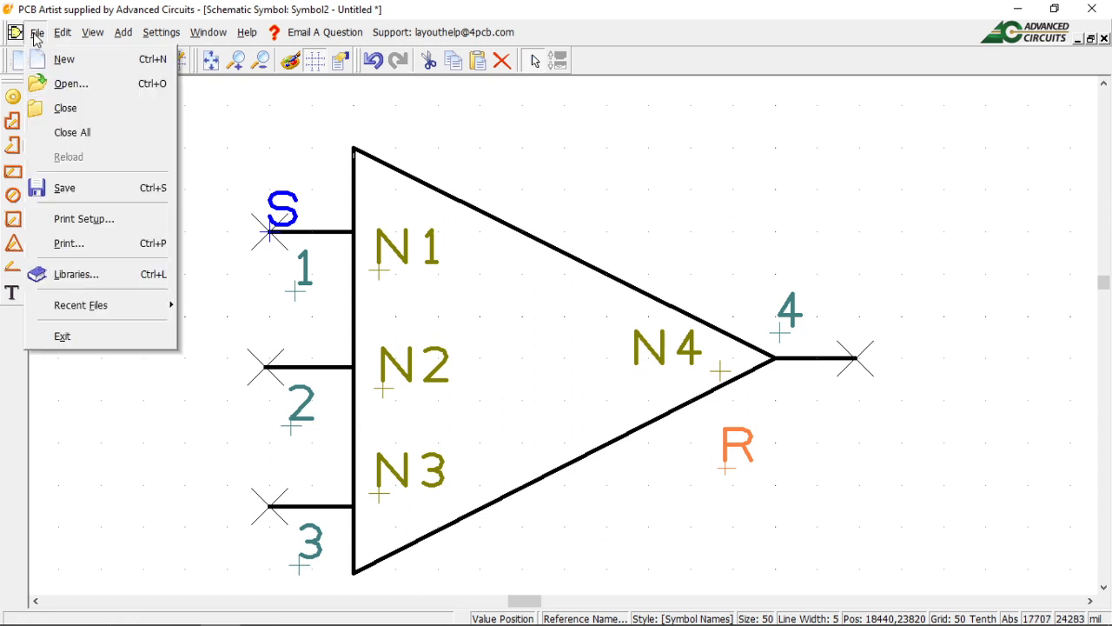
{"action": "left_click", "coordinate": [77, 186]}
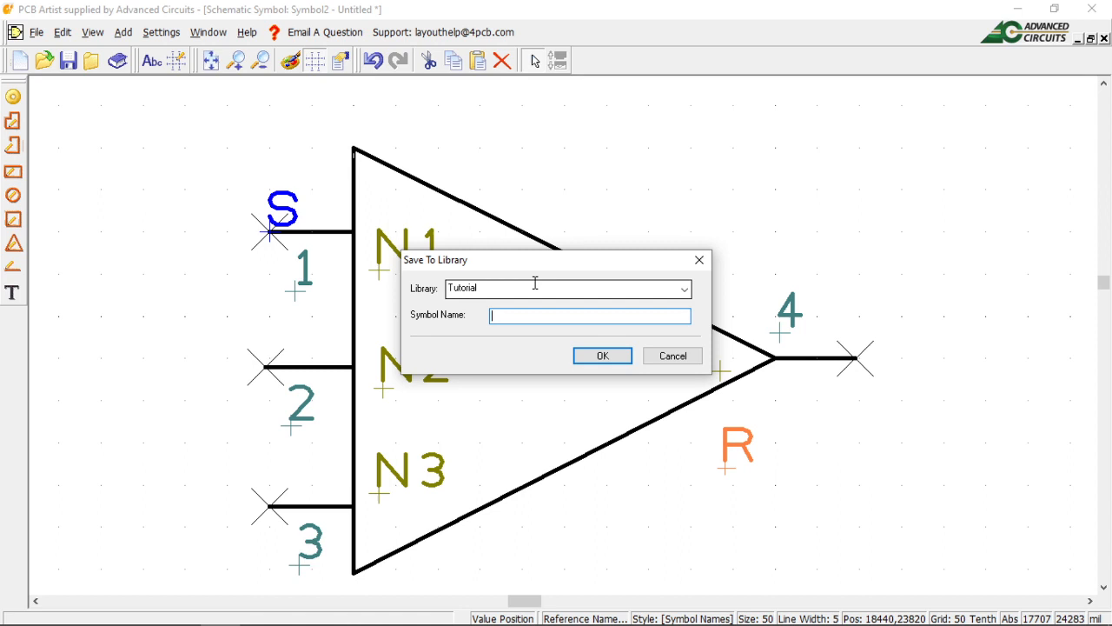
{"action": "type", "text": "OPAMP_1"}
{"action": "left_click", "coordinate": [605, 356]}
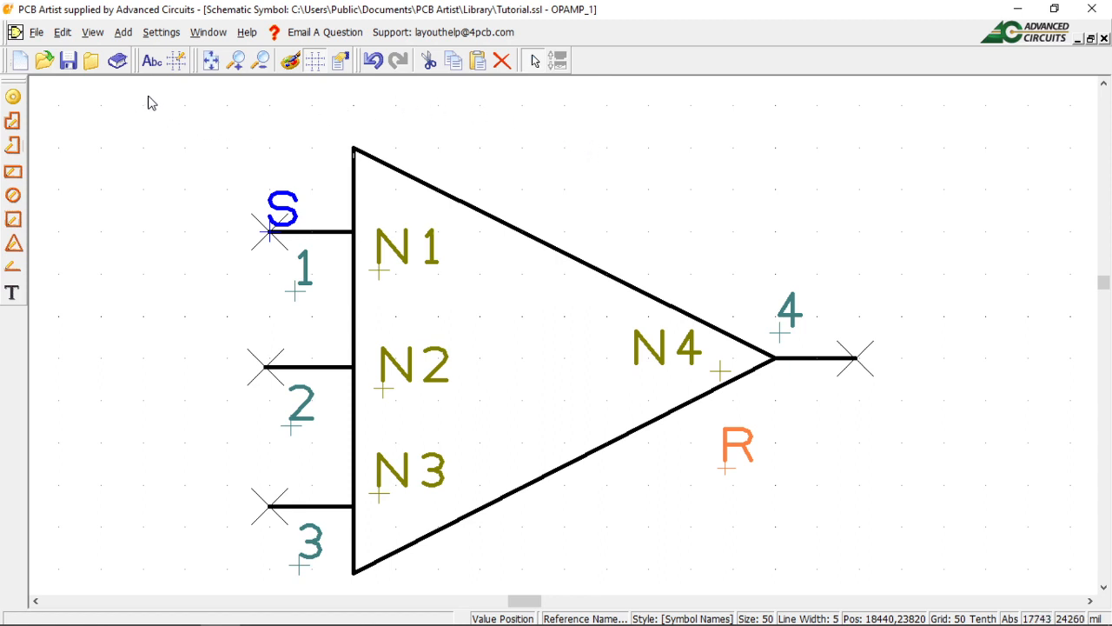
Close the OPAMP_1 document, preview OPAMP_1 in the Tutorial library browser, and close the browser.
{"action": "left_click", "coordinate": [1104, 39]}
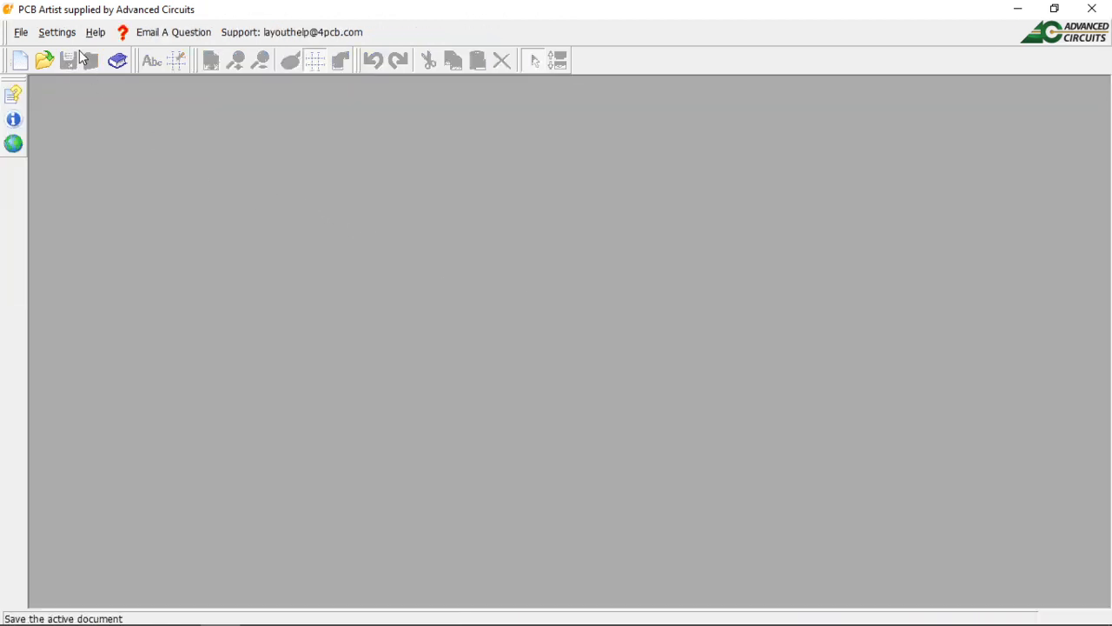
{"action": "left_click", "coordinate": [117, 61]}
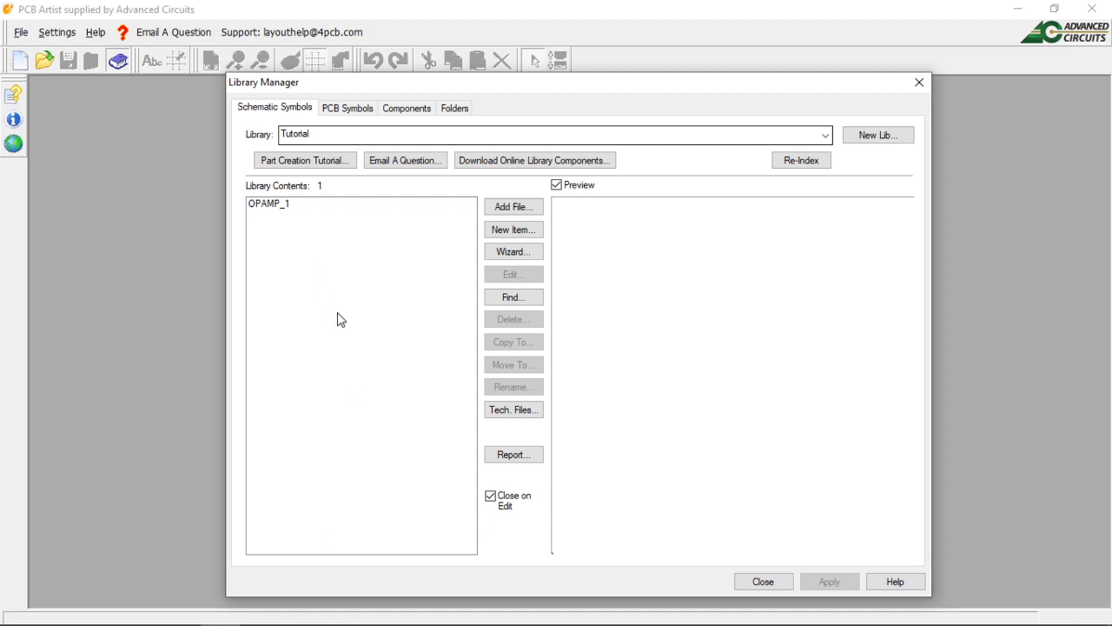
{"action": "left_click", "coordinate": [270, 206]}
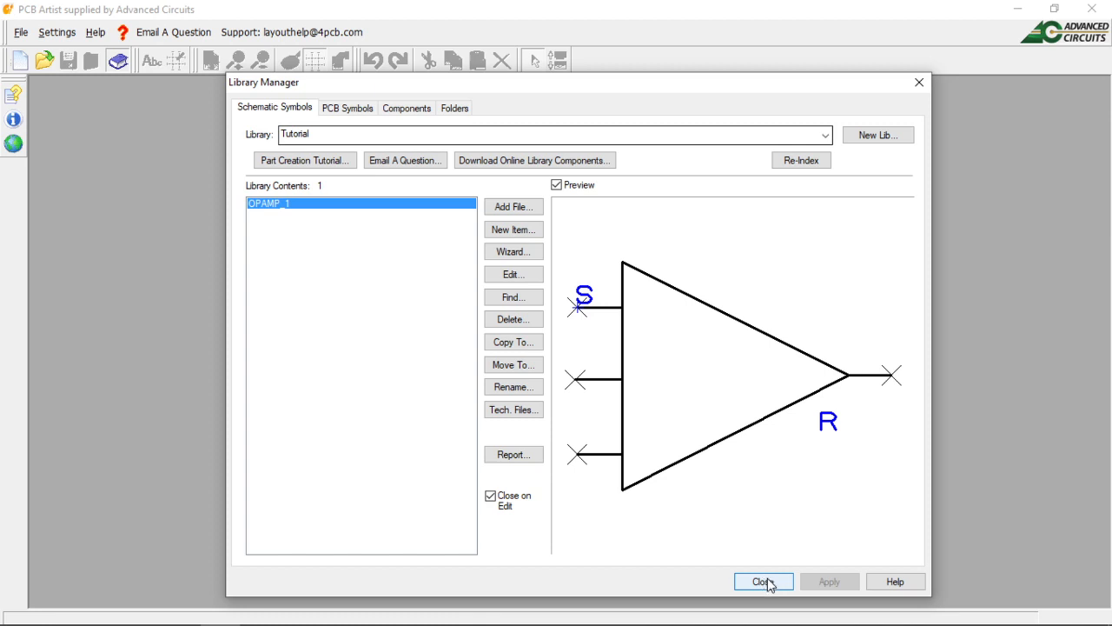
{"action": "left_click", "coordinate": [765, 582]}
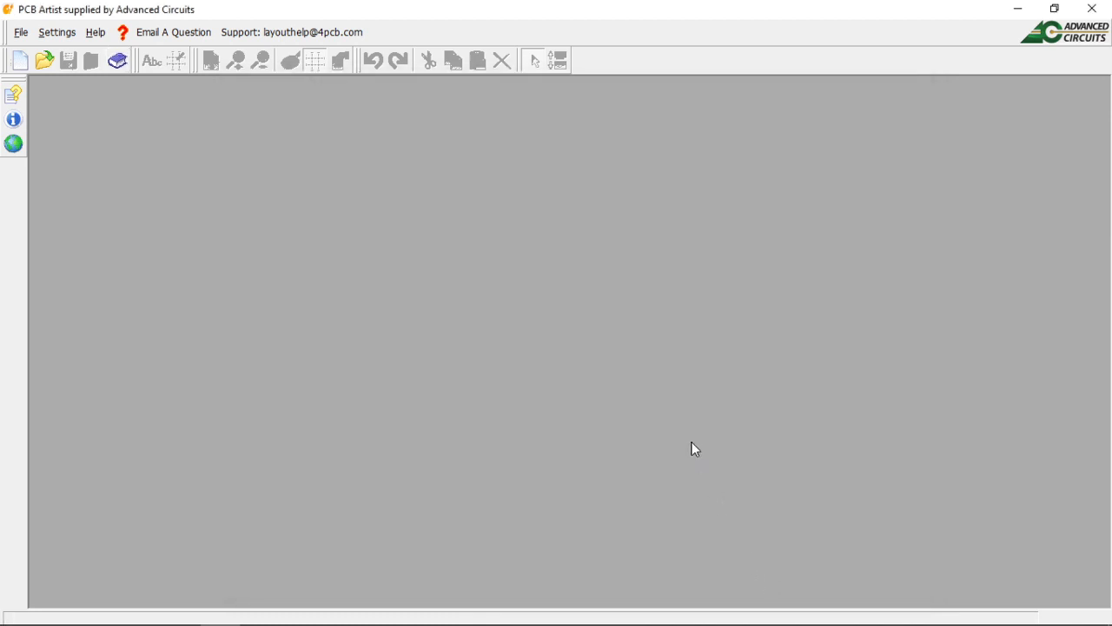